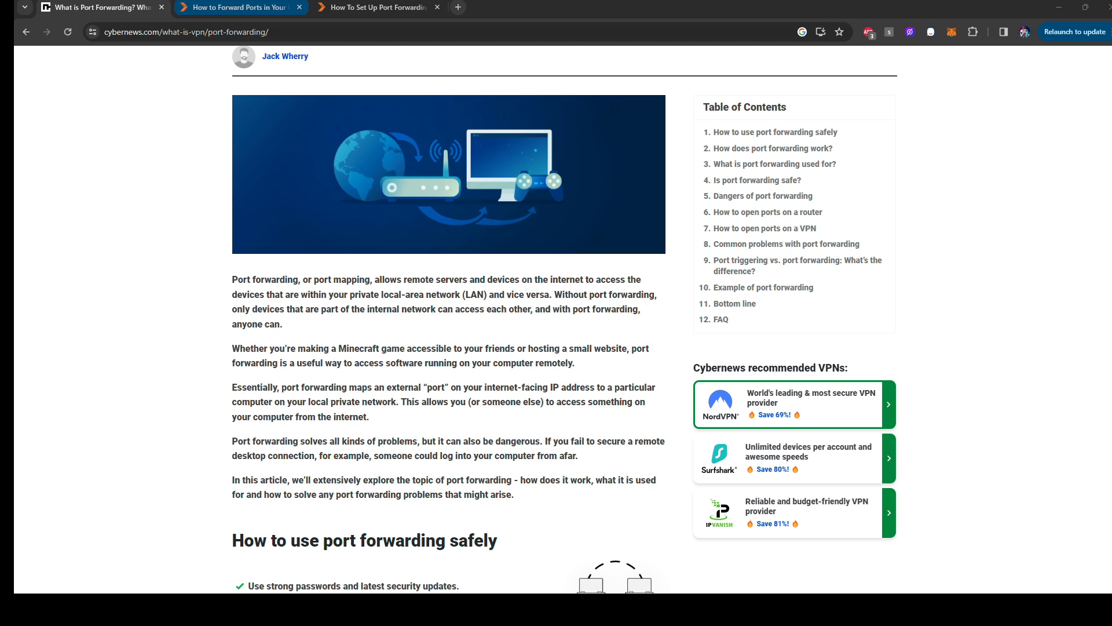
Step: Switch to the portforward.com 'How To Forward a Port' guide from the Cybernews article
left_click(379, 7)
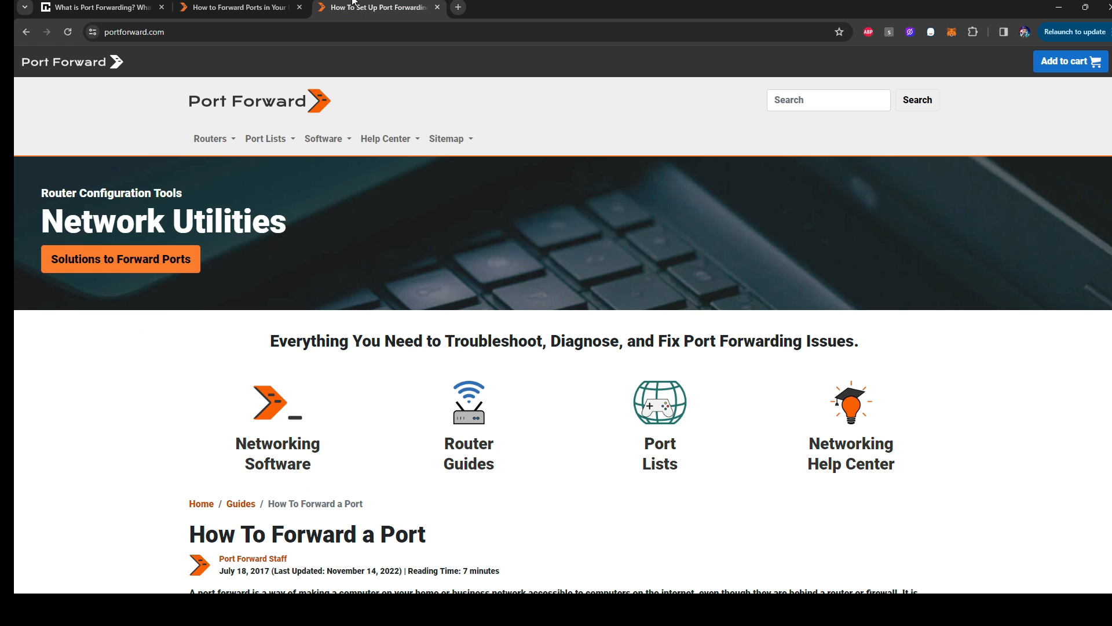
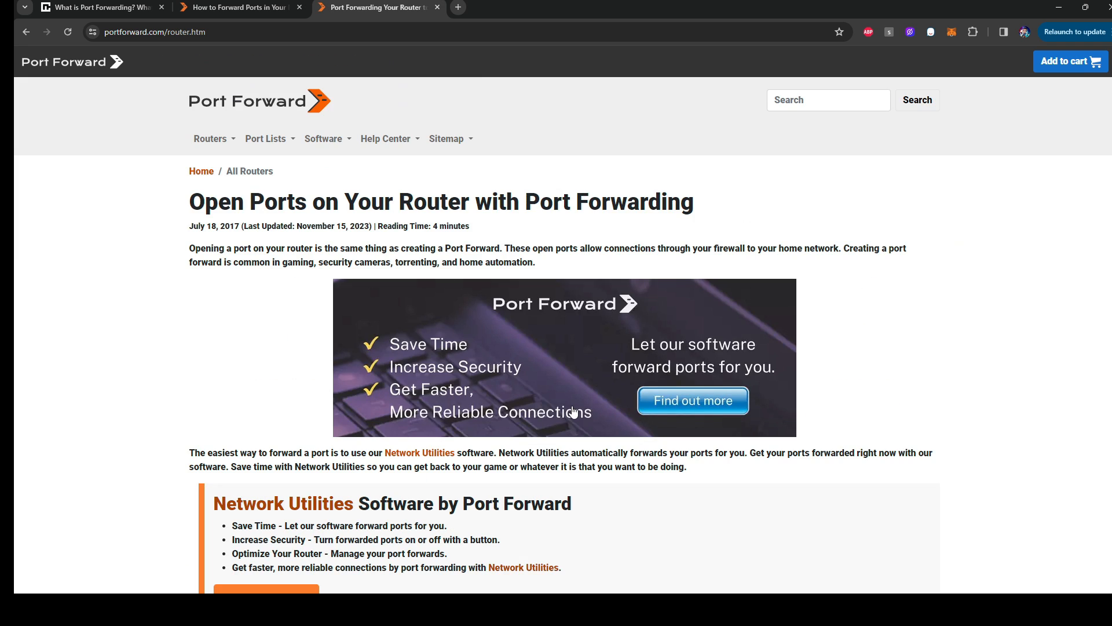
scroll(502, 395, "down", 2)
scroll(502, 396, "down", 4)
scroll(501, 396, "down", 2)
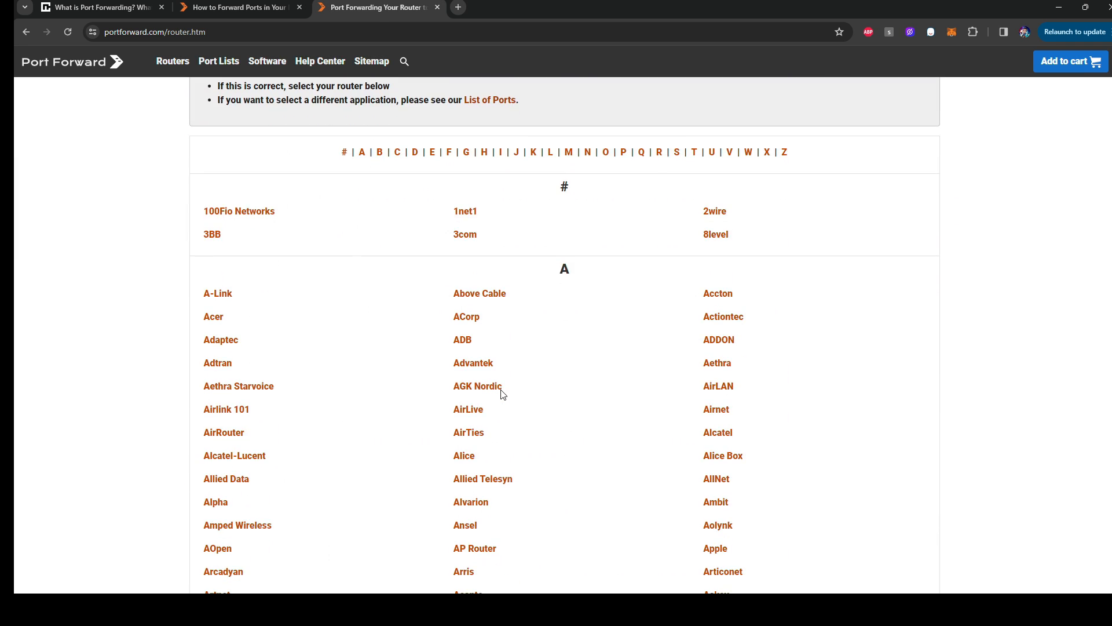
scroll(501, 395, "down", 2)
scroll(502, 395, "down", 3)
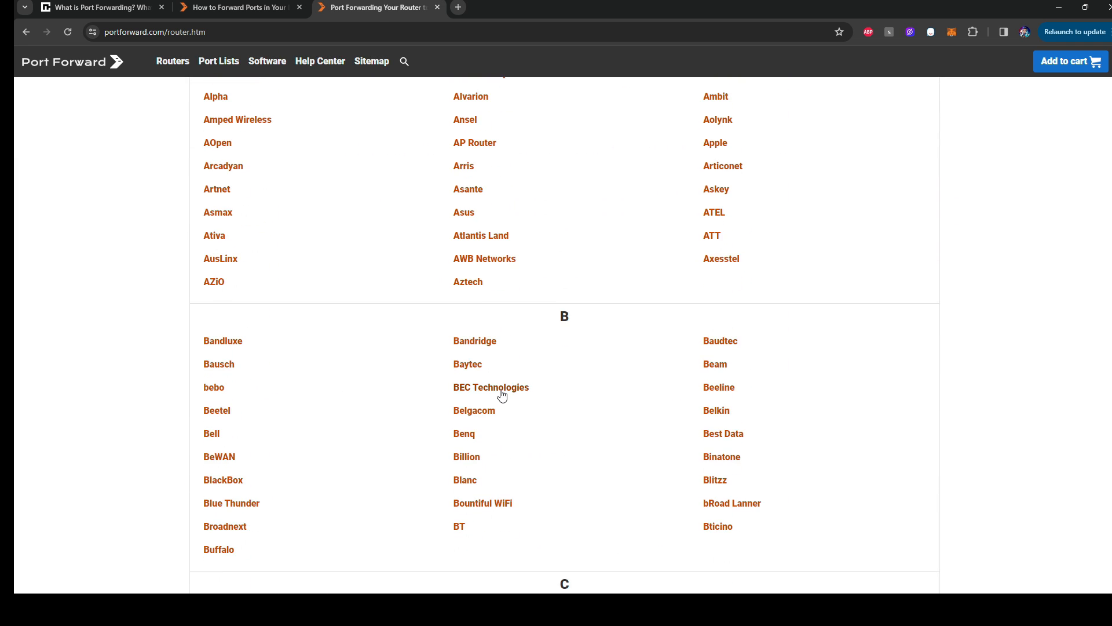
scroll(502, 392, "down", 1)
scroll(501, 392, "down", 3)
scroll(501, 386, "down", 2)
scroll(502, 384, "down", 2)
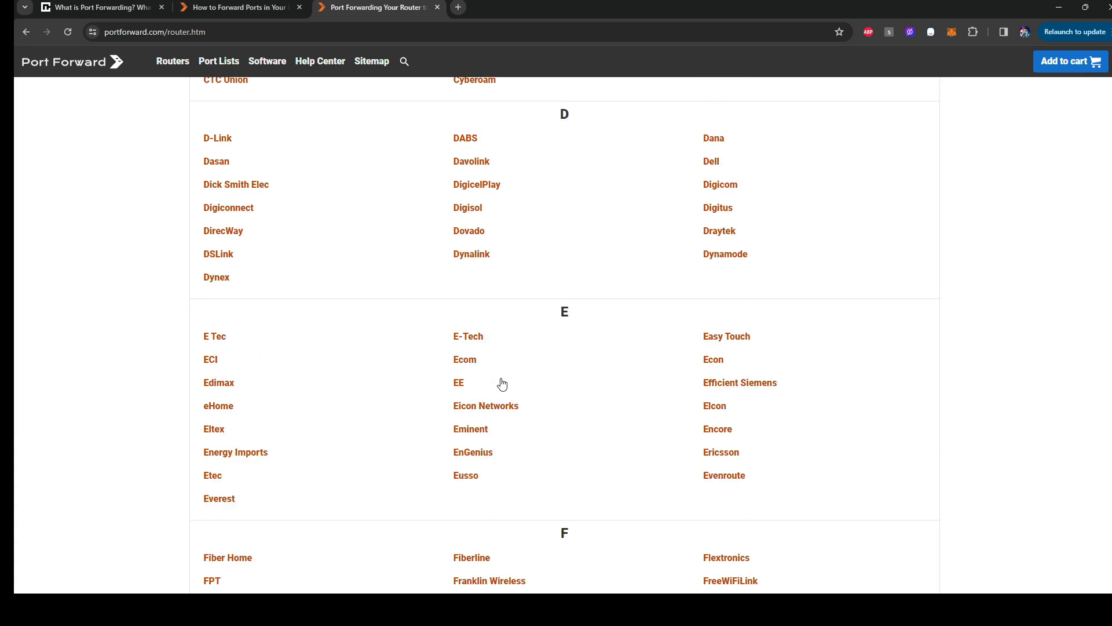
scroll(501, 383, "down", 2)
scroll(502, 384, "down", 3)
scroll(501, 383, "down", 3)
scroll(501, 381, "down", 3)
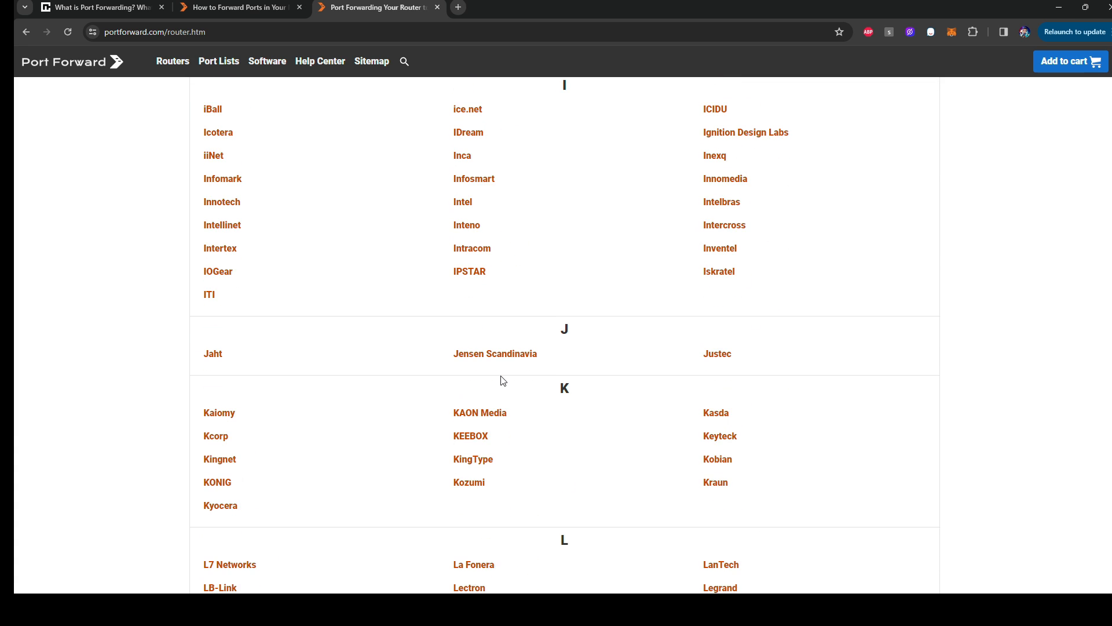
scroll(501, 379, "down", 2)
scroll(502, 378, "down", 3)
scroll(502, 377, "down", 1)
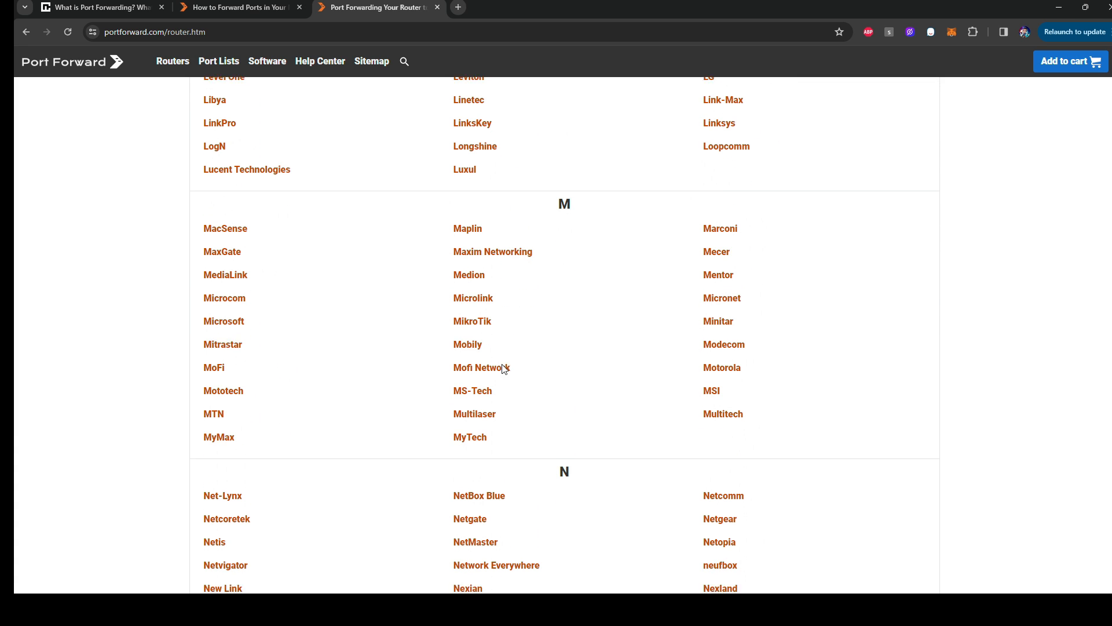
scroll(498, 365, "down", 3)
scroll(497, 356, "down", 3)
scroll(494, 346, "down", 2)
scroll(494, 347, "down", 4)
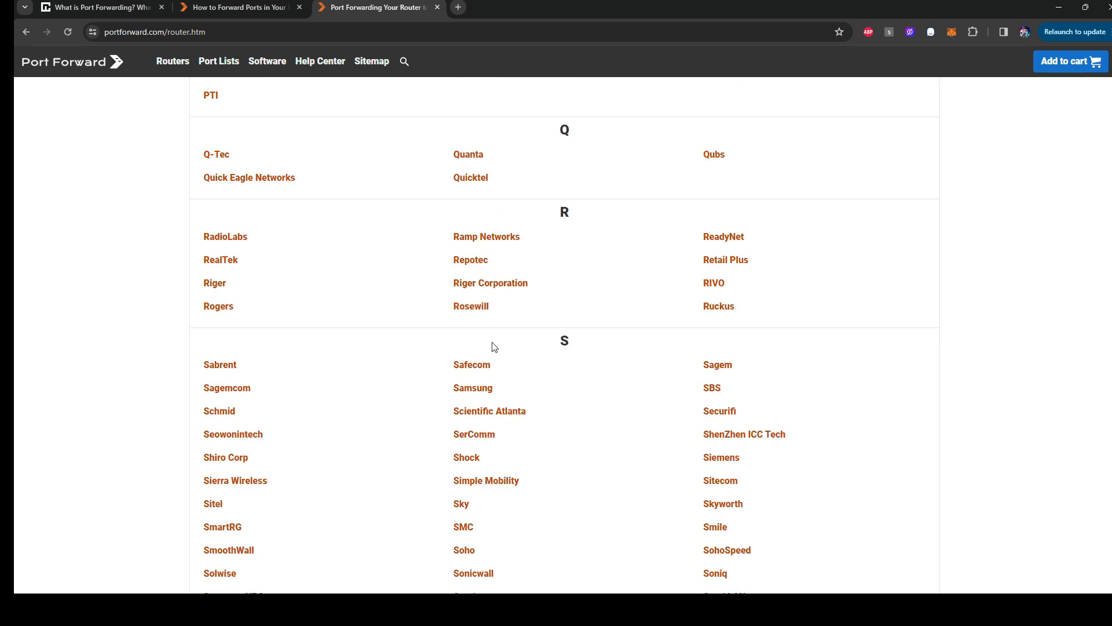
scroll(493, 346, "down", 3)
scroll(493, 346, "down", 3)
scroll(493, 346, "down", 3)
scroll(493, 348, "down", 3)
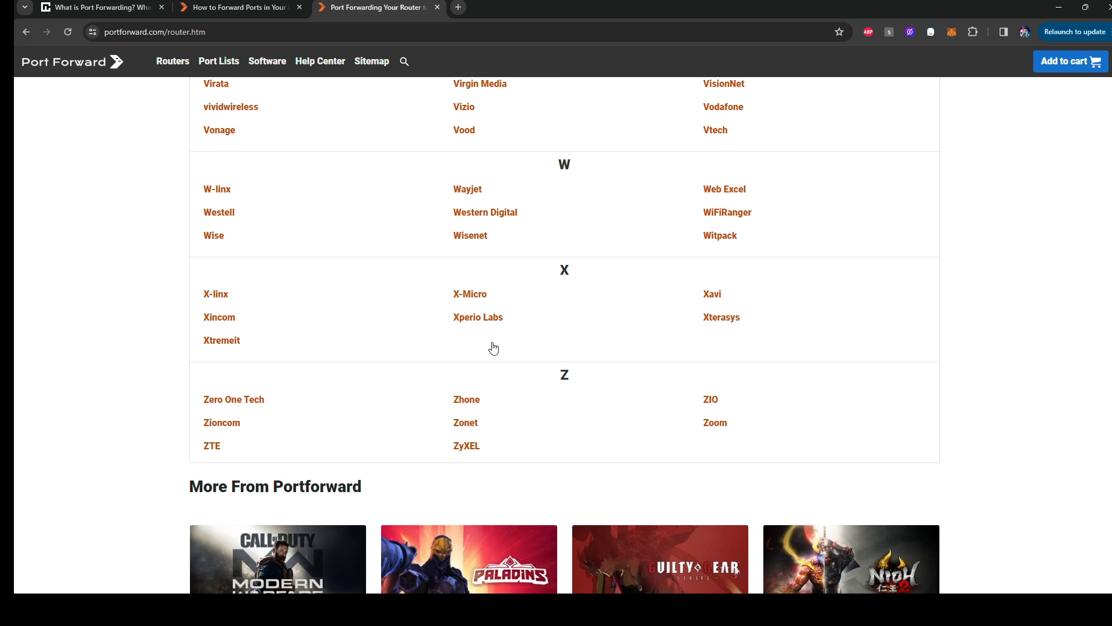
scroll(492, 347, "up", 5)
scroll(493, 347, "up", 6)
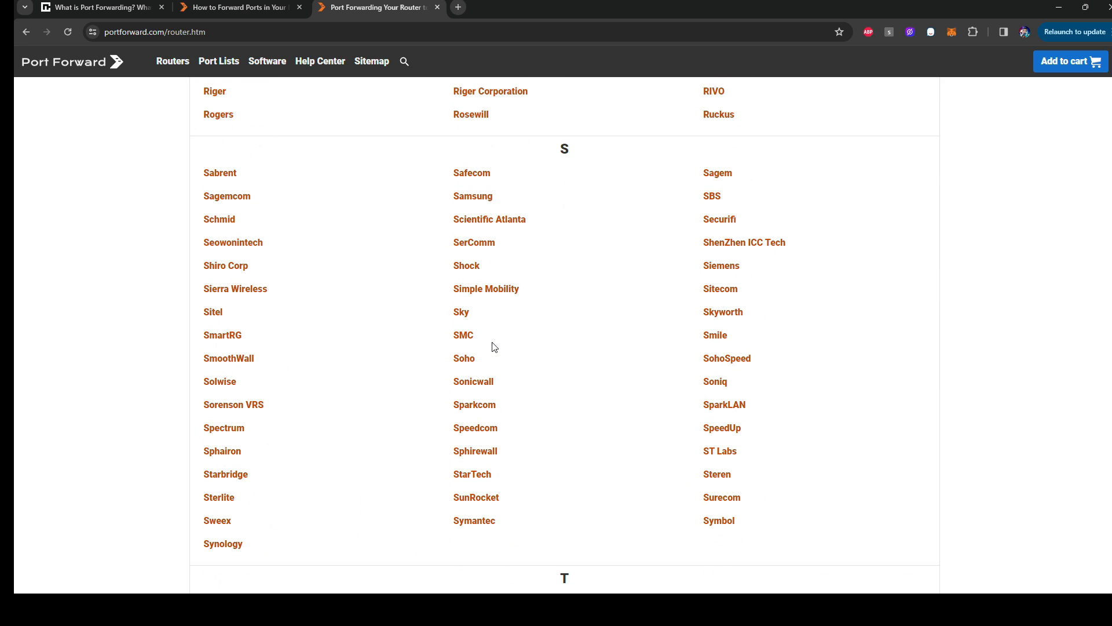
scroll(493, 347, "up", 3)
scroll(493, 346, "up", 4)
scroll(493, 347, "up", 6)
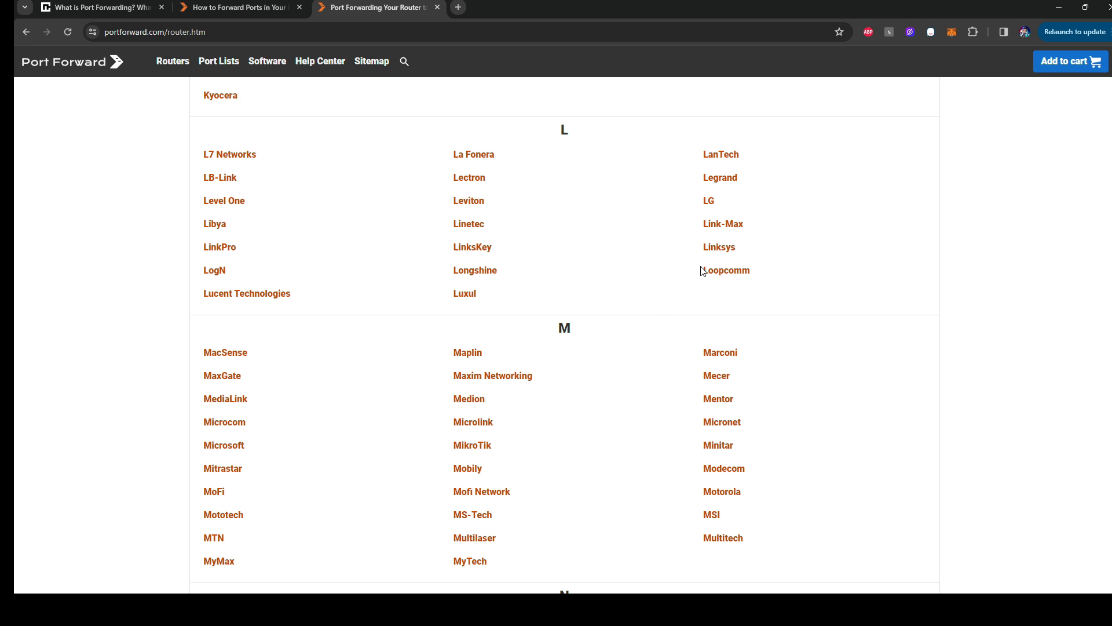
scroll(588, 284, "up", 5)
scroll(579, 325, "up", 5)
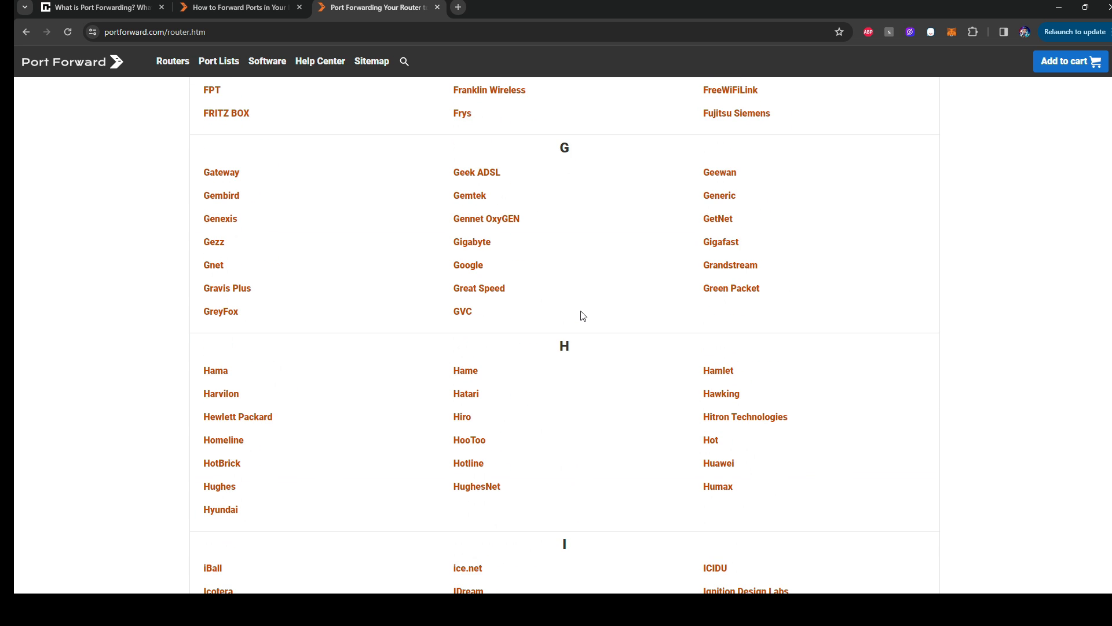
scroll(582, 316, "up", 3)
scroll(581, 316, "up", 4)
scroll(582, 315, "up", 2)
scroll(581, 315, "up", 2)
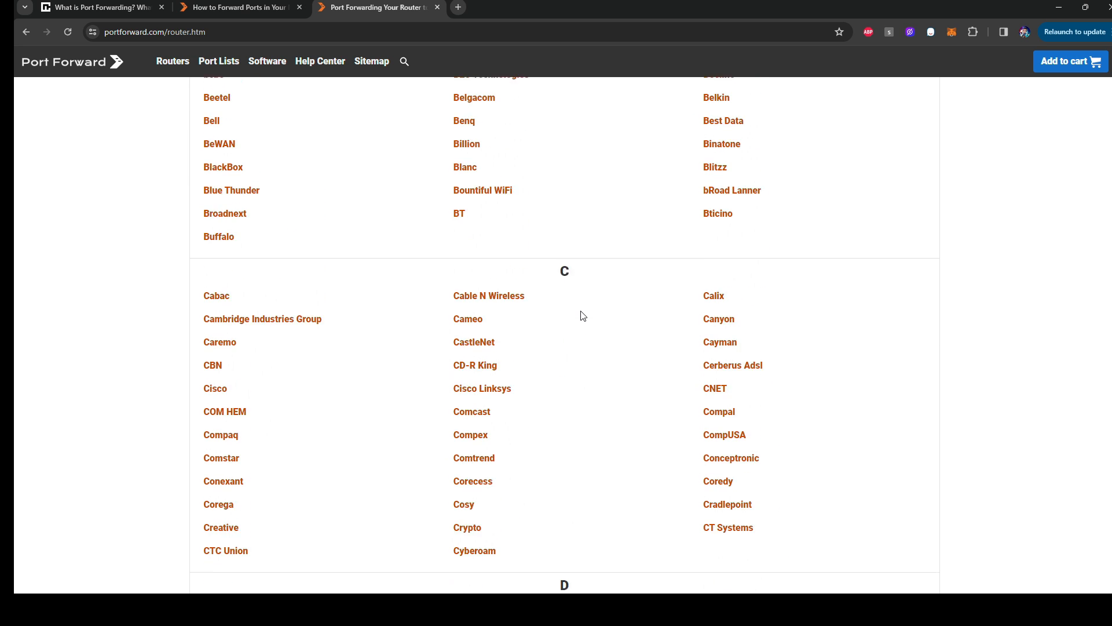
scroll(583, 316, "up", 4)
scroll(582, 316, "up", 6)
scroll(582, 318, "up", 2)
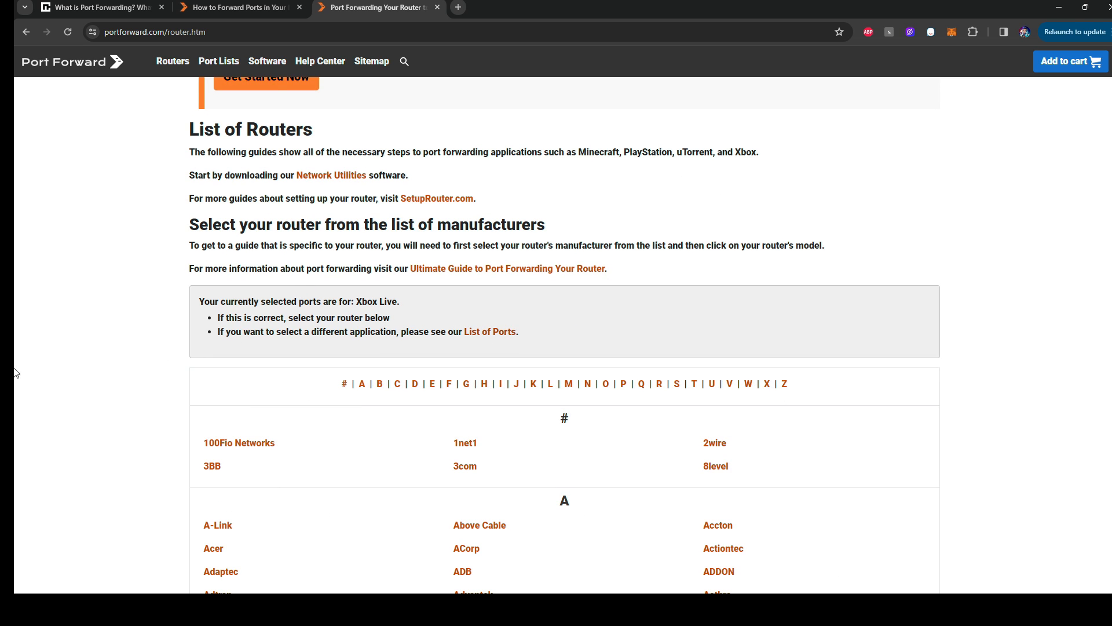
Step: Show the PlayStation 5 port forwarding guide and scroll to the Find PS5 IP Address section
left_click(228, 7)
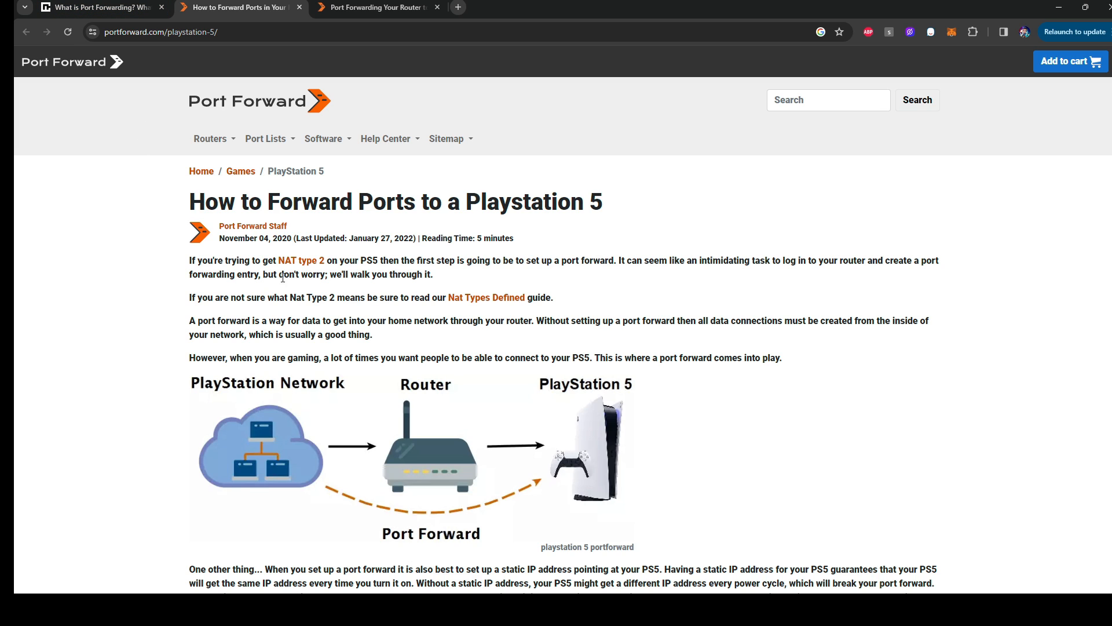
scroll(335, 286, "down", 1)
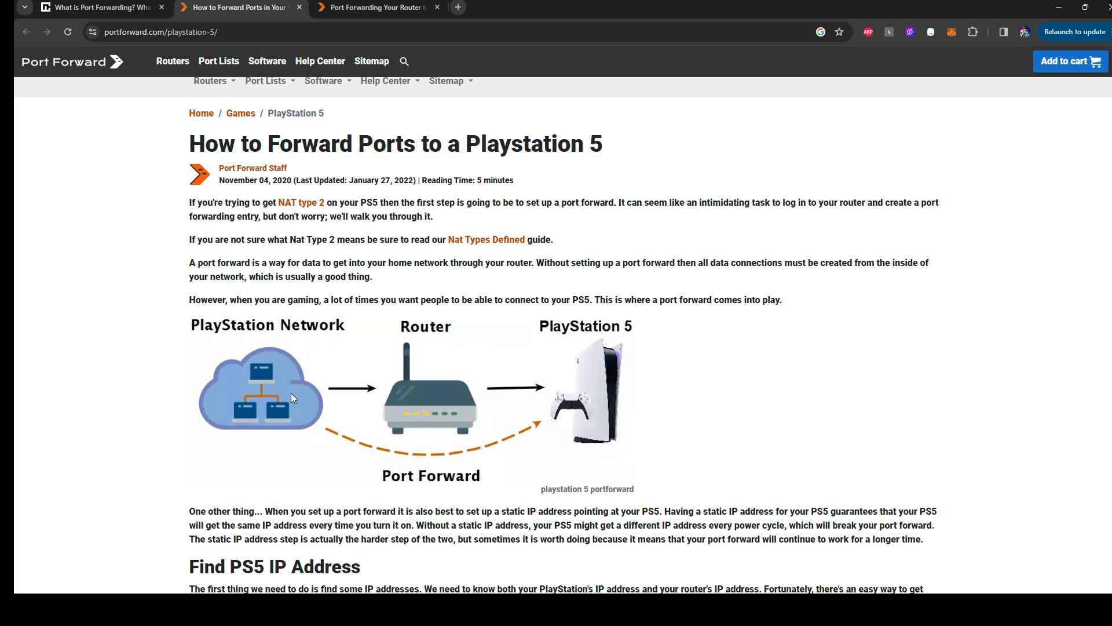
scroll(284, 373, "down", 1)
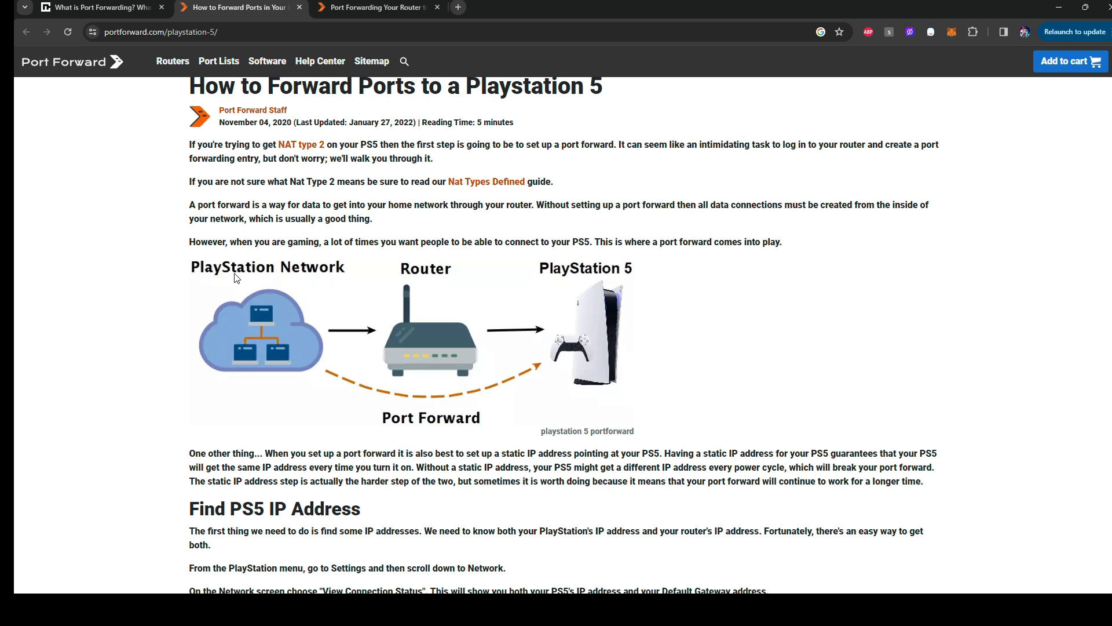
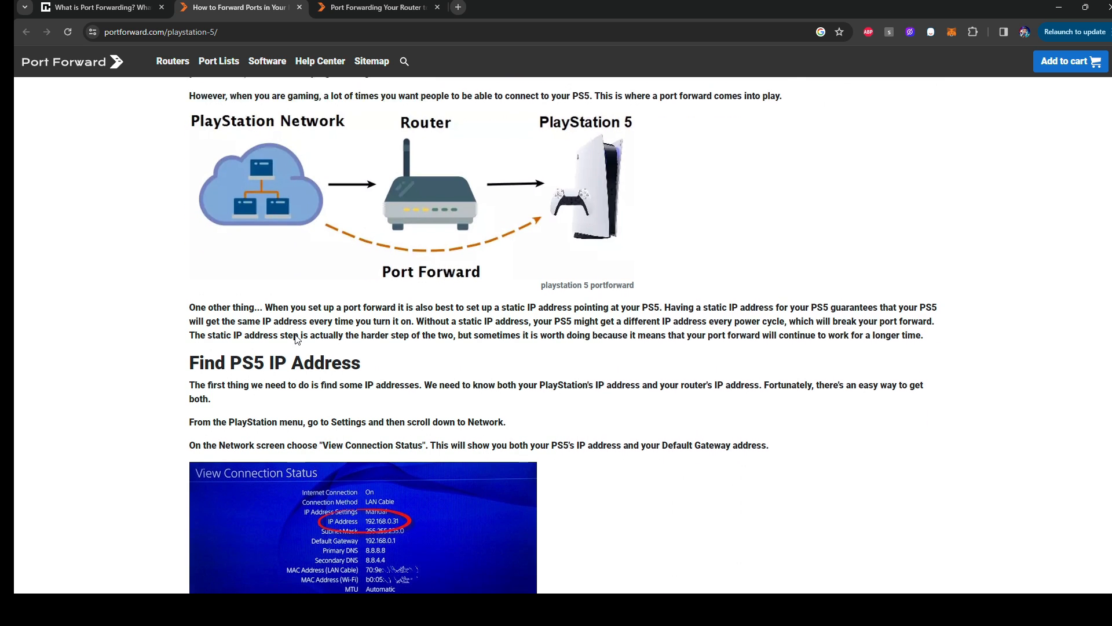
scroll(356, 326, "down", 1)
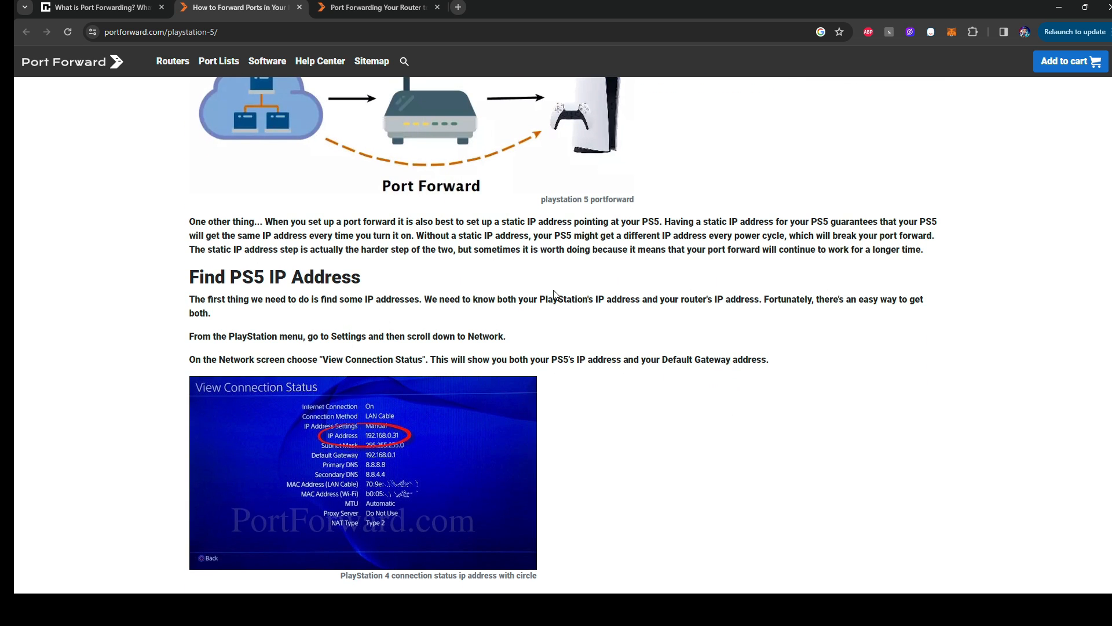
scroll(378, 412, "down", 1)
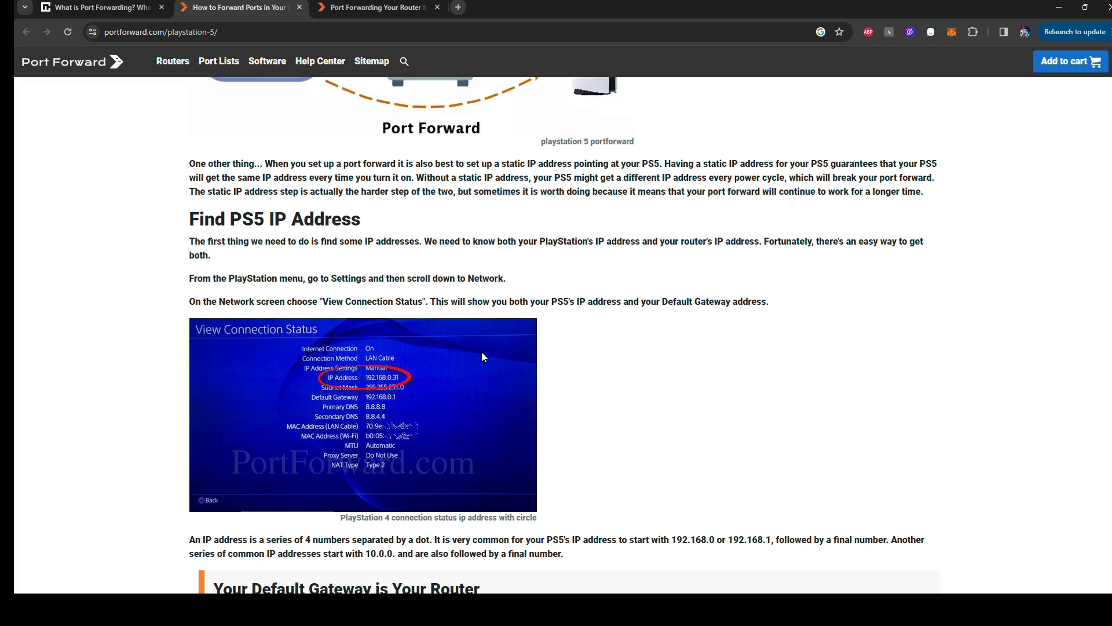
scroll(423, 349, "down", 2)
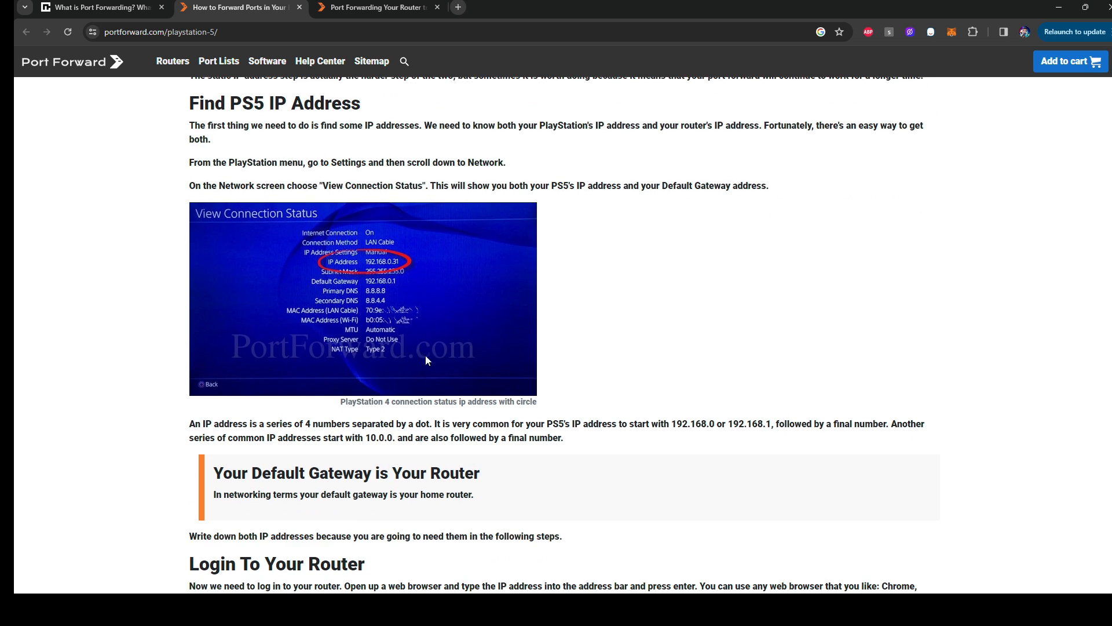
scroll(401, 362, "down", 1)
scroll(396, 339, "down", 1)
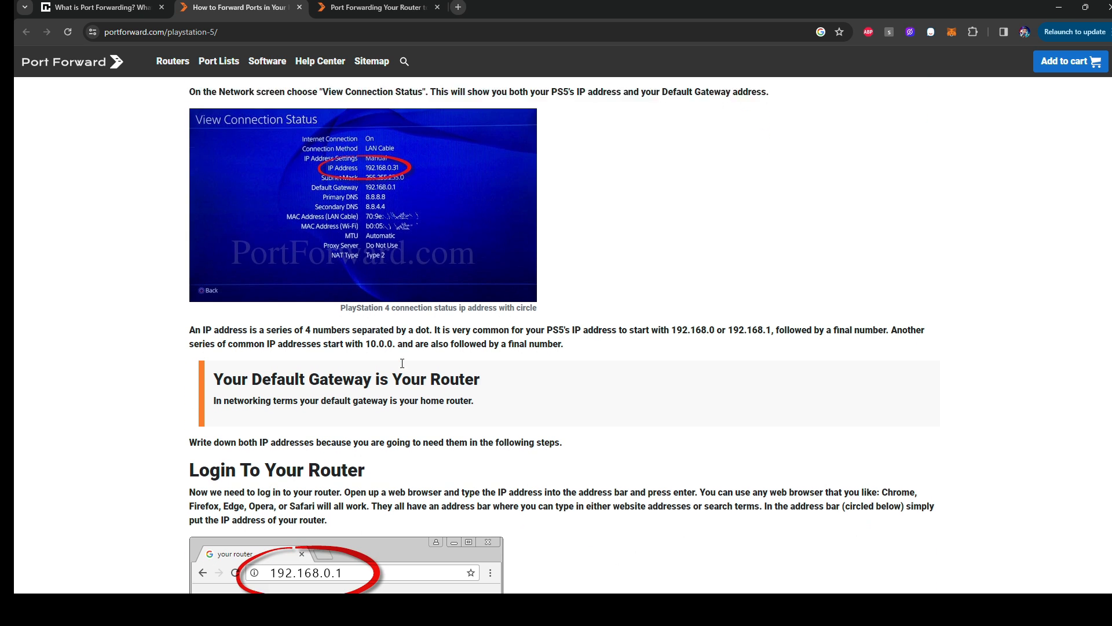
scroll(389, 306, "down", 1)
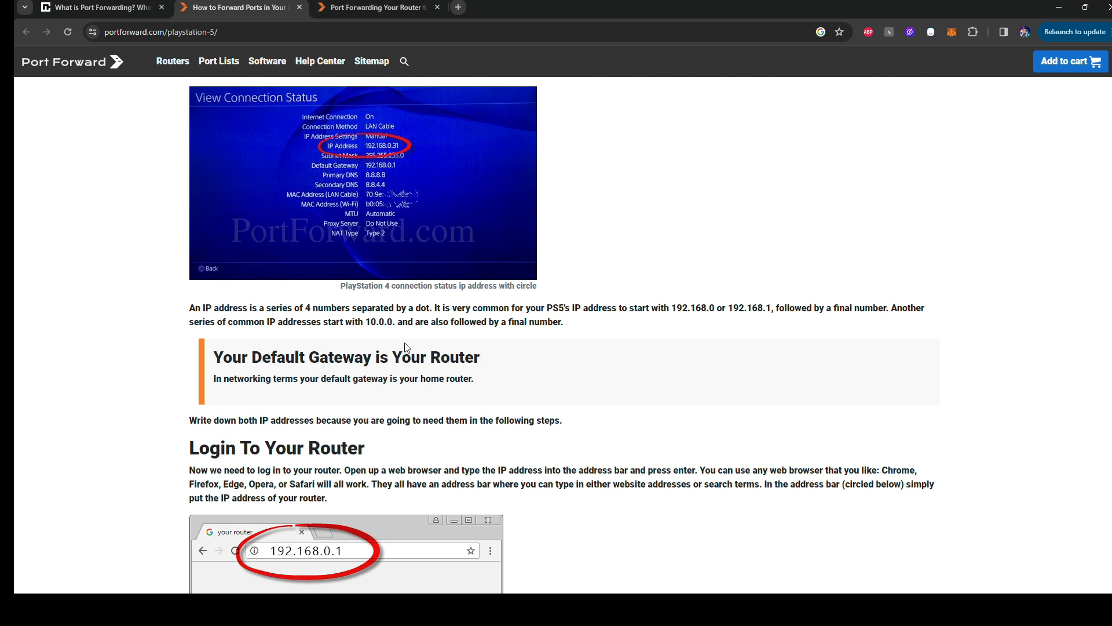
scroll(300, 340, "down", 1)
scroll(312, 334, "down", 1)
scroll(392, 346, "down", 1)
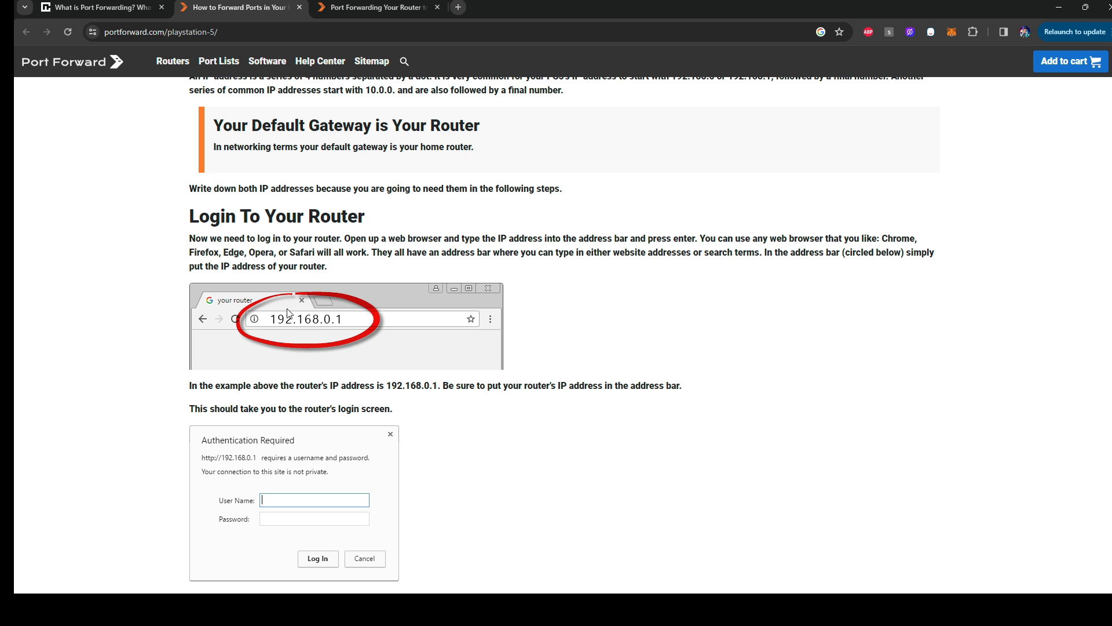
scroll(344, 328, "down", 2)
scroll(345, 331, "down", 2)
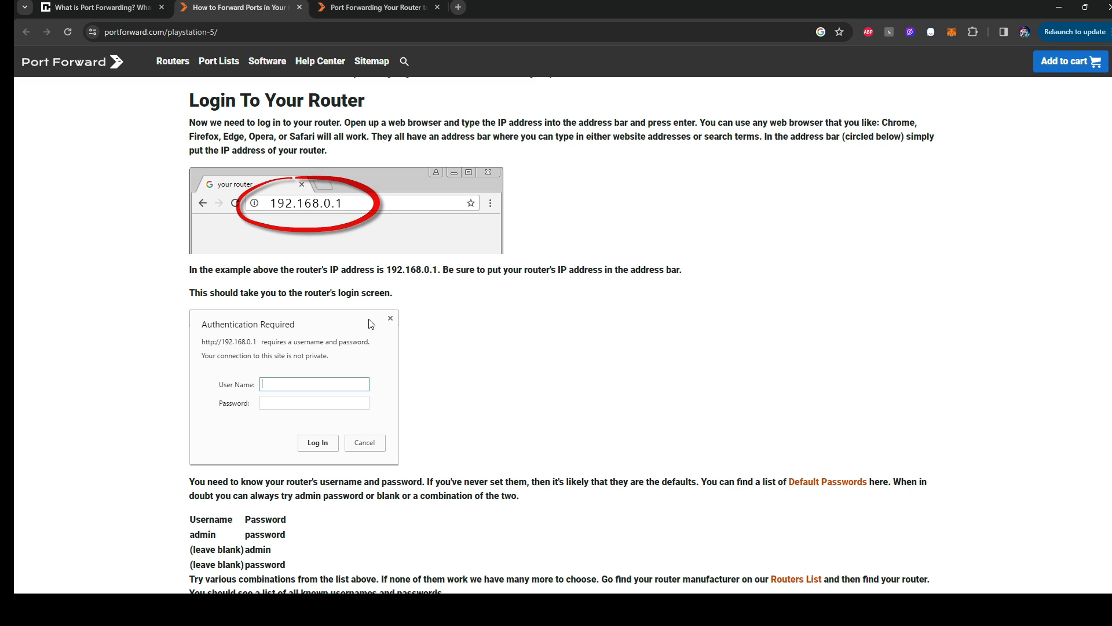
scroll(356, 324, "down", 2)
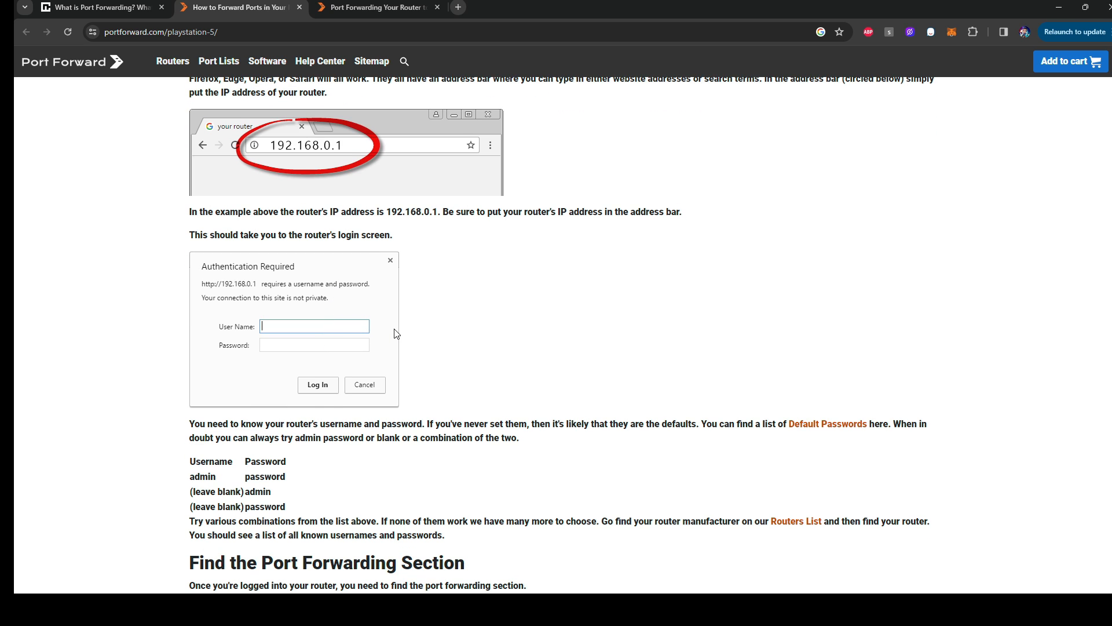
scroll(257, 312, "down", 3)
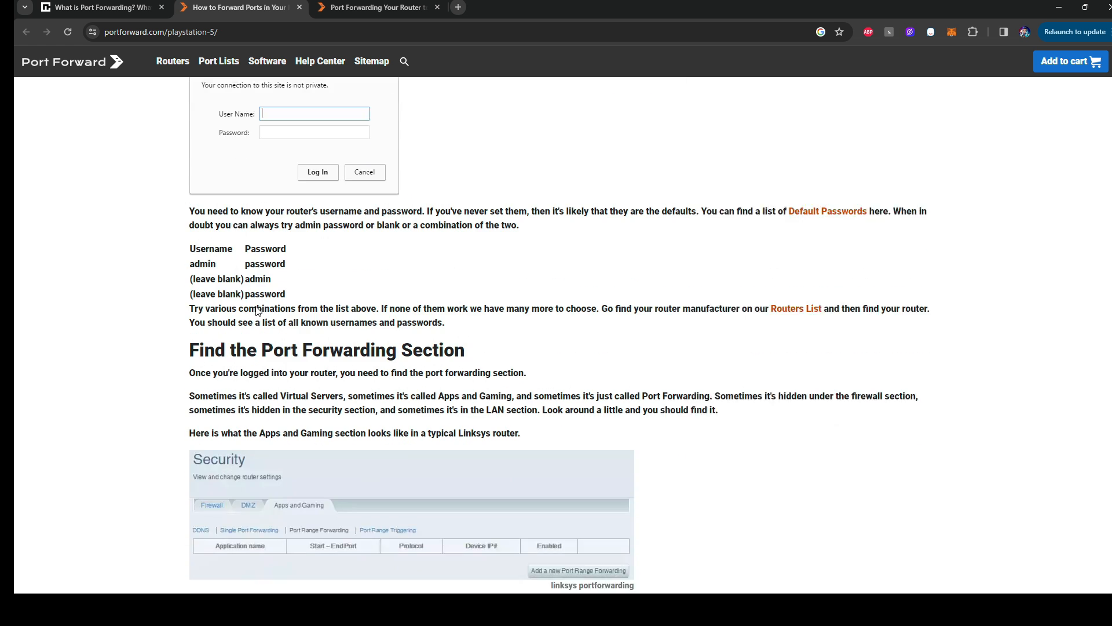
scroll(604, 213, "down", 2)
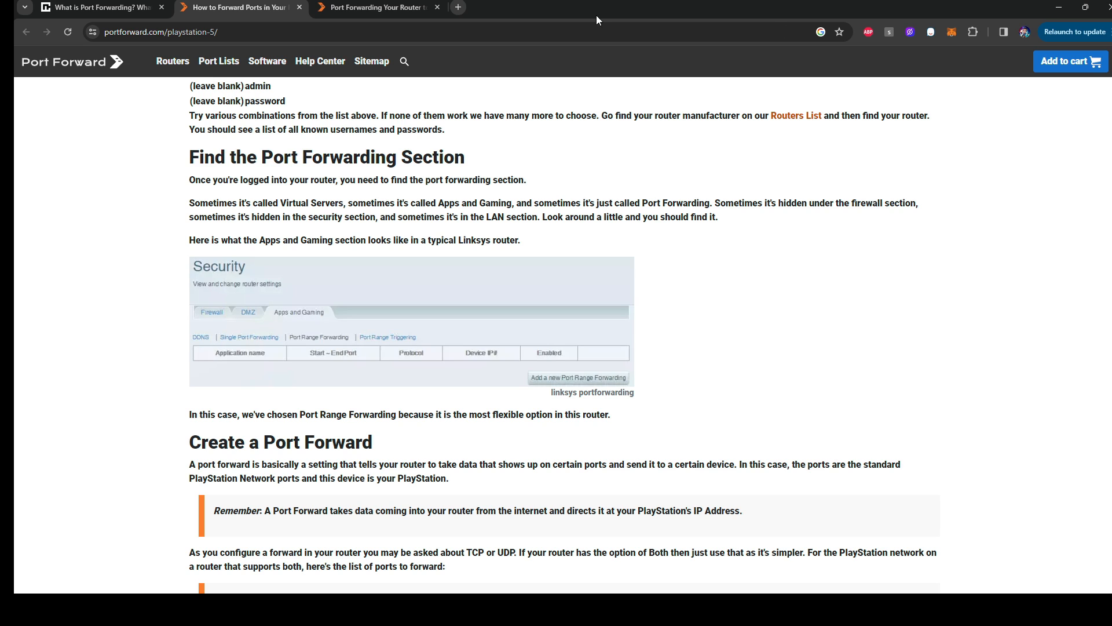
Step: Choose Asus from the router manufacturer list and dismiss the Network Utilities promotion
left_click(365, 7)
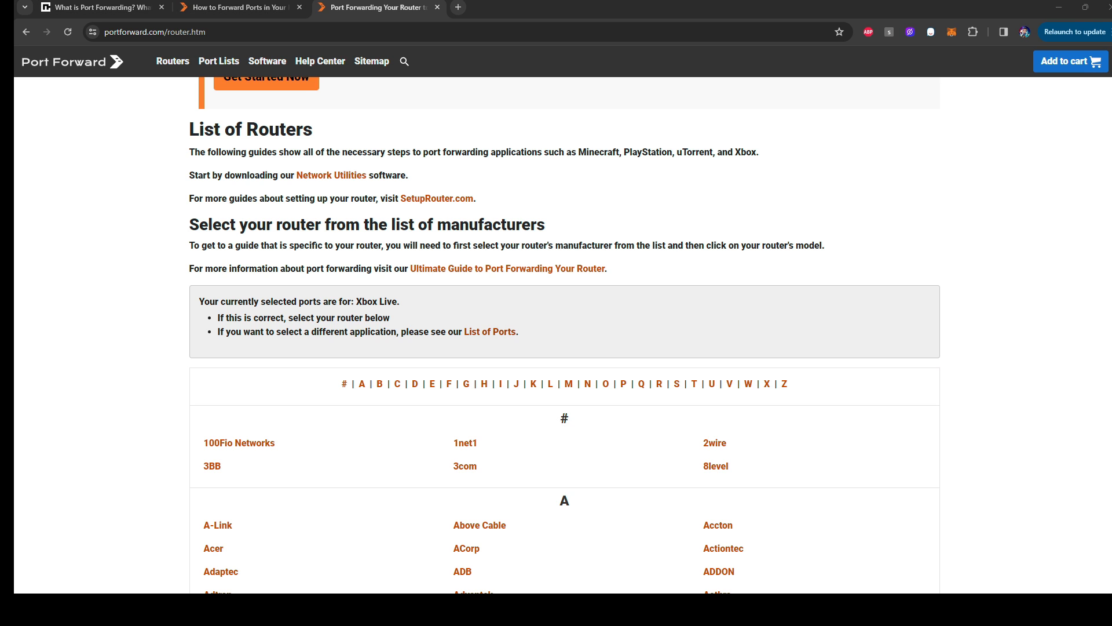
scroll(564, 348, "down", 3)
scroll(564, 348, "down", 3)
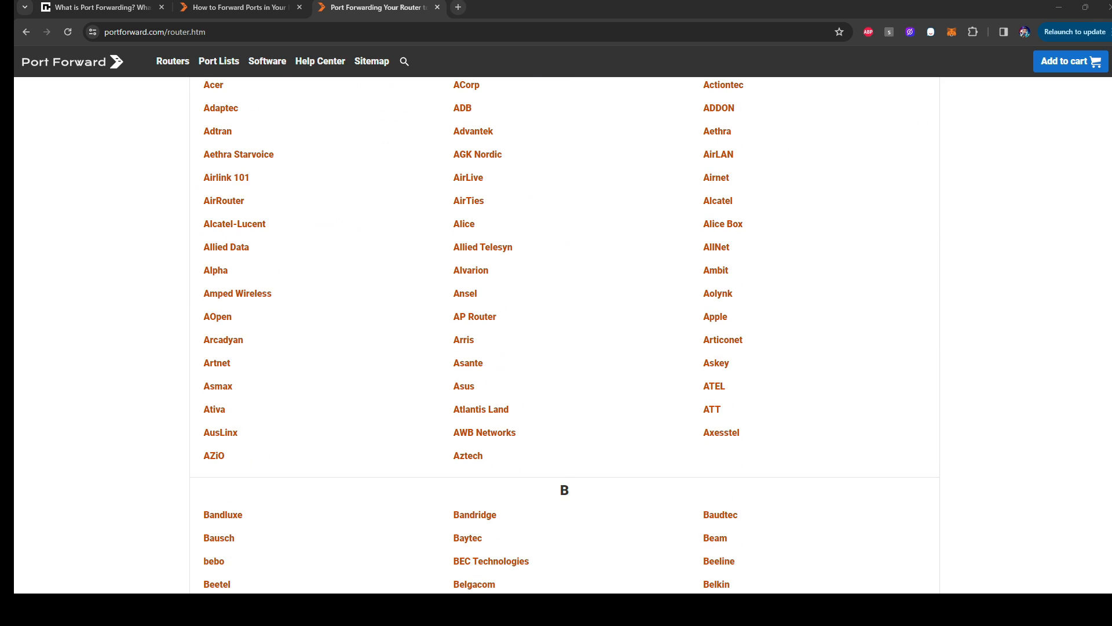
scroll(564, 347, "down", 3)
scroll(564, 348, "down", 3)
scroll(565, 348, "up", 3)
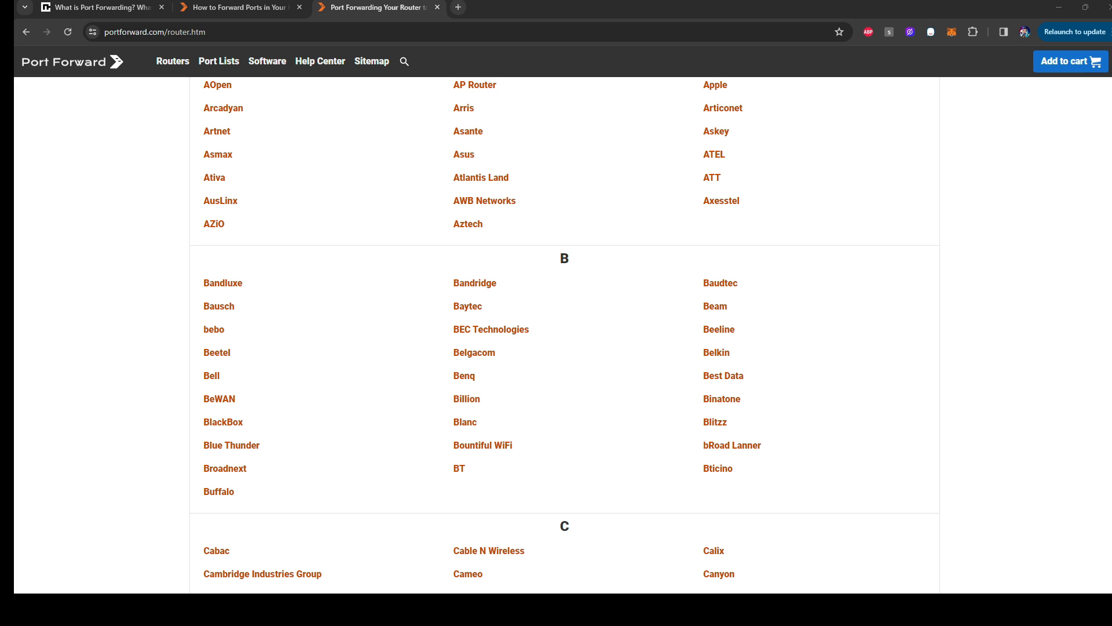
left_click(464, 157)
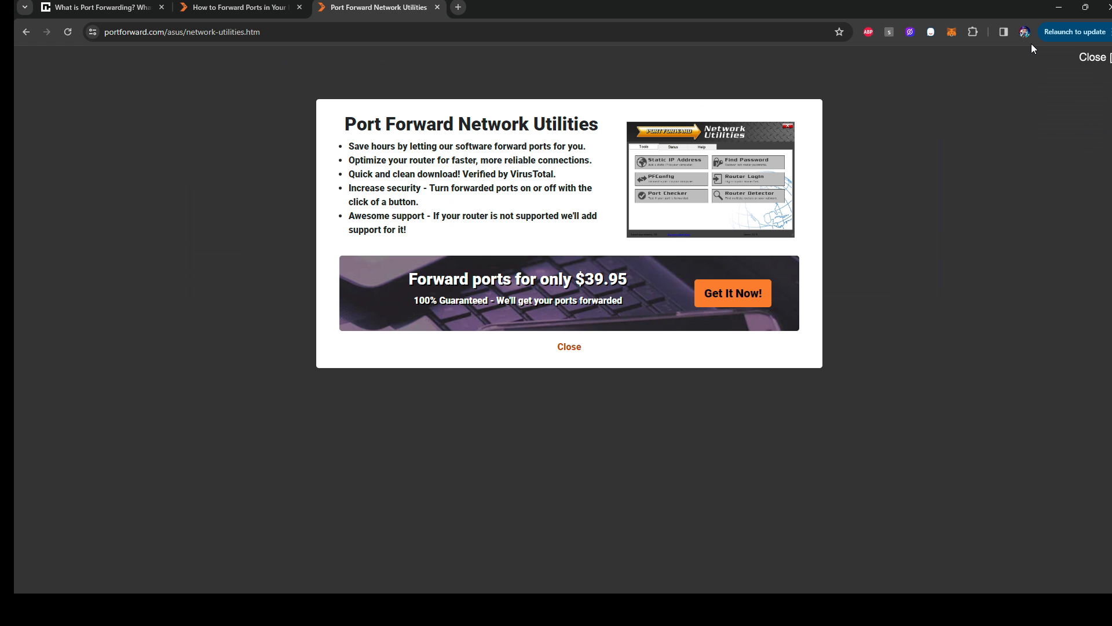
left_click(1093, 58)
scroll(829, 205, "down", 4)
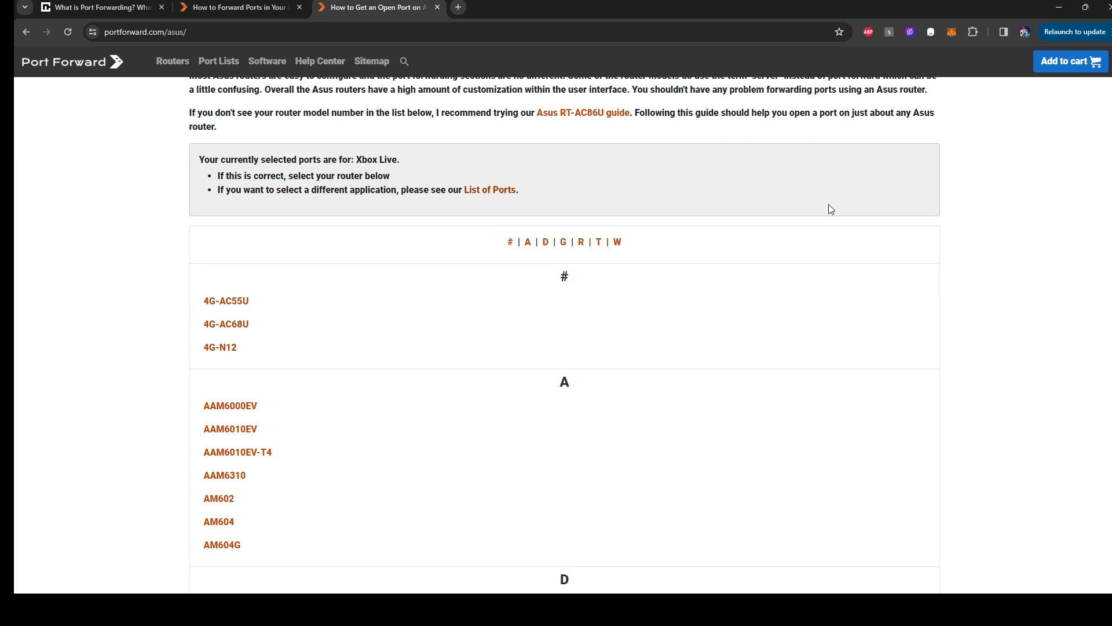
scroll(827, 209, "down", 1)
scroll(828, 208, "up", 3)
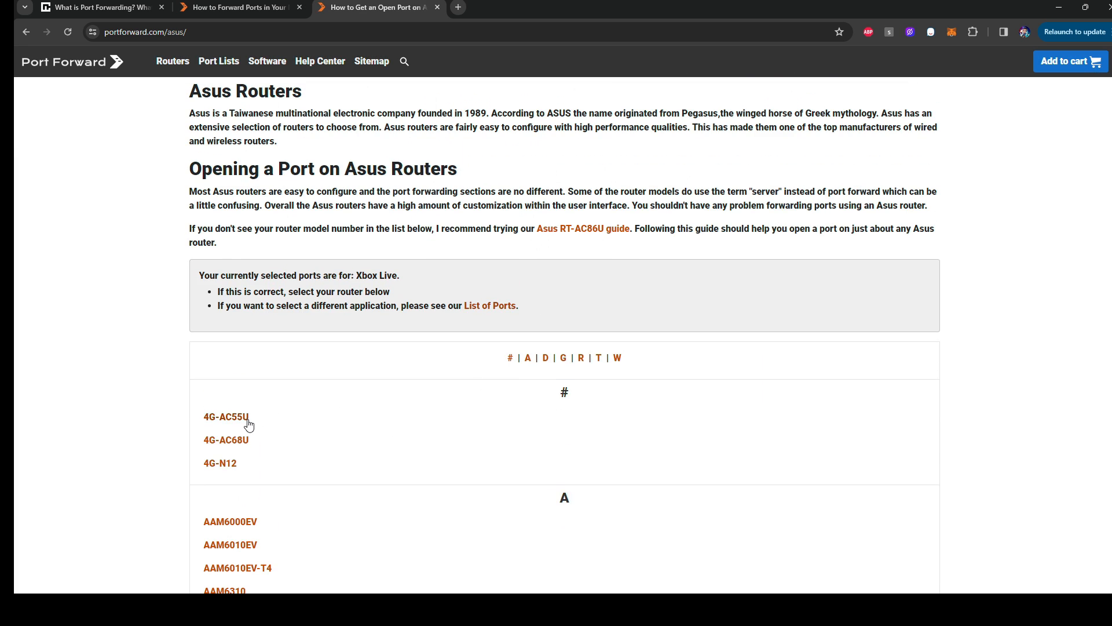
scroll(260, 419, "down", 3)
scroll(272, 408, "down", 3)
scroll(274, 409, "down", 4)
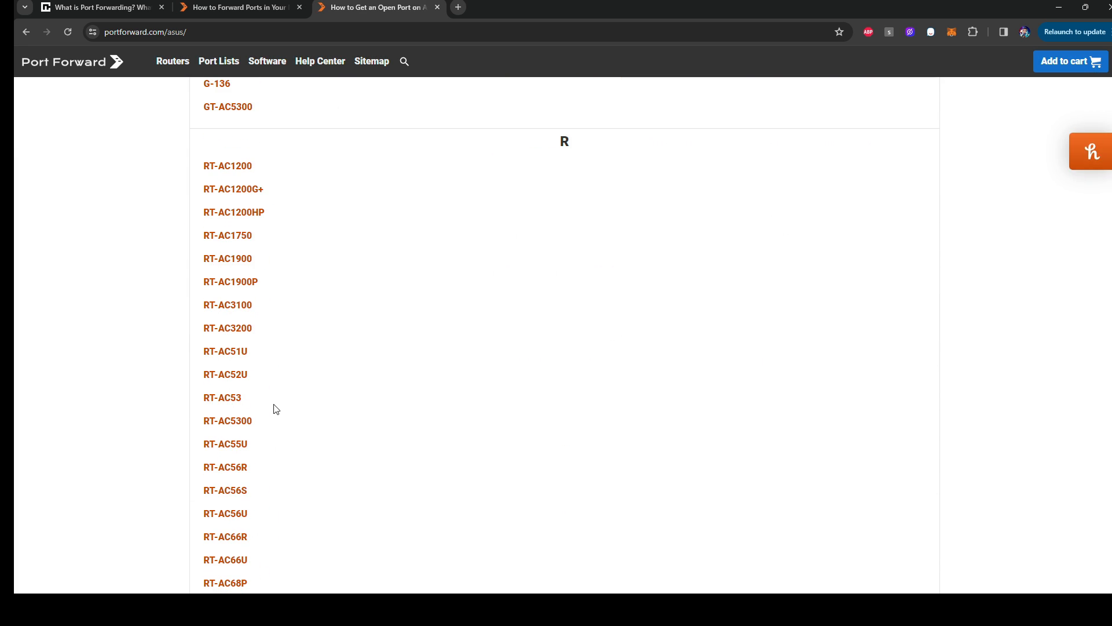
Step: View the RT-AC1200G+ guide's Virtual Server Step 4, then return to the PS5 guide
left_click(252, 190)
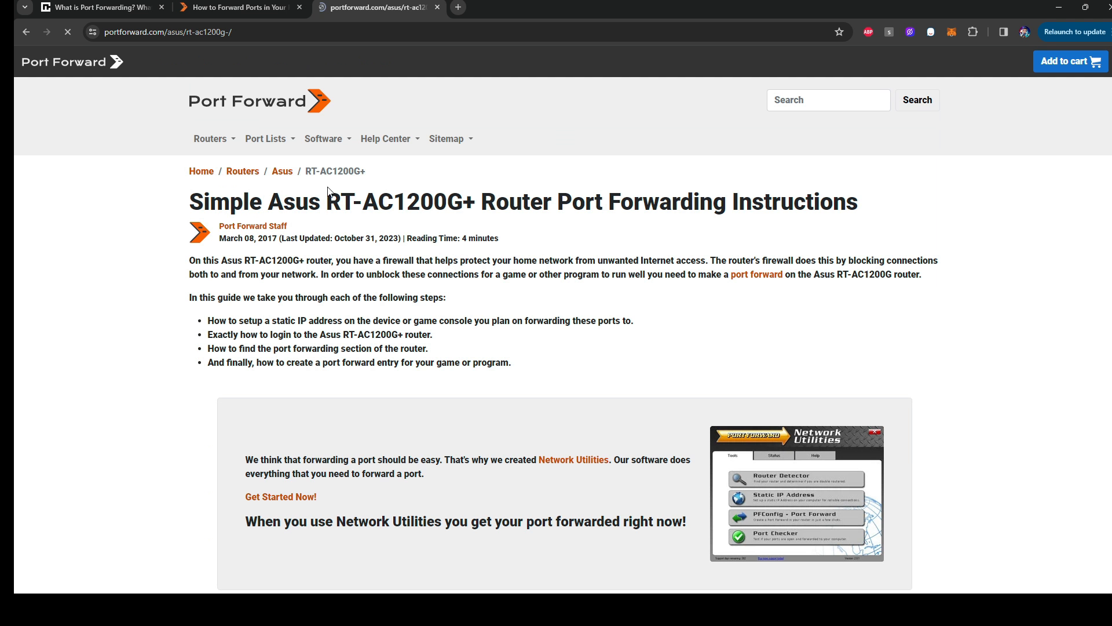
scroll(390, 251, "down", 5)
scroll(390, 253, "down", 5)
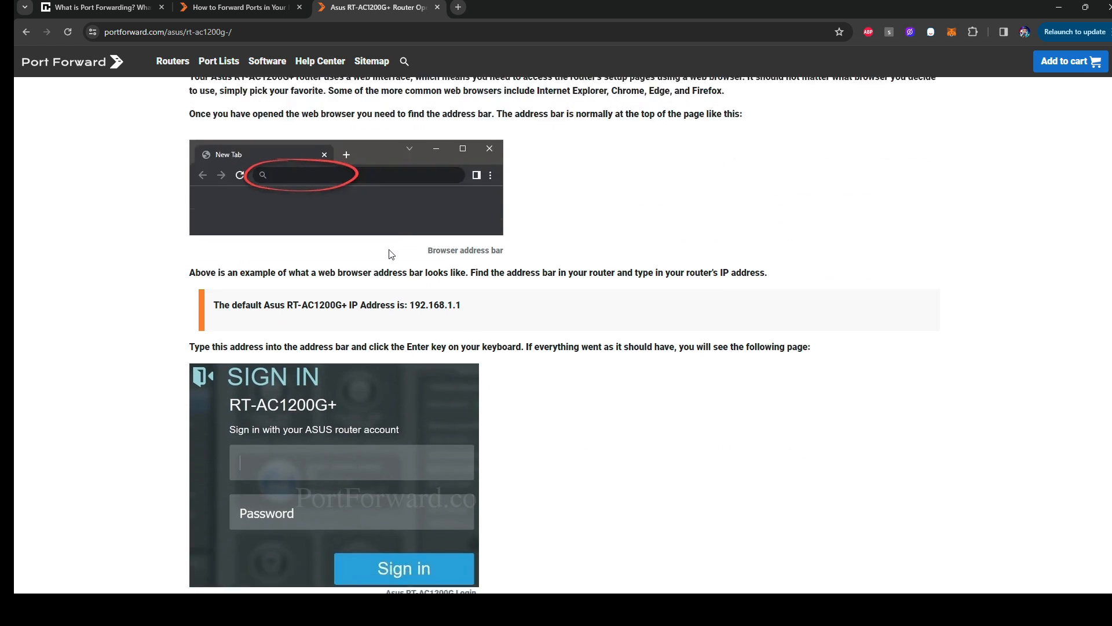
scroll(389, 253, "down", 3)
scroll(389, 253, "down", 3)
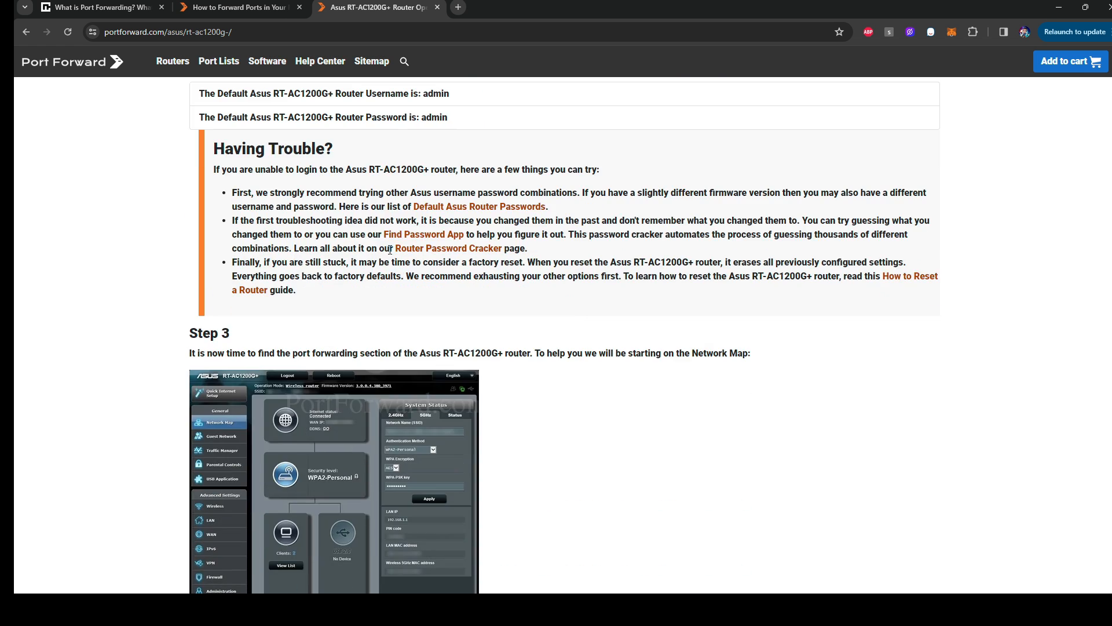
scroll(390, 251, "down", 2)
scroll(390, 250, "down", 3)
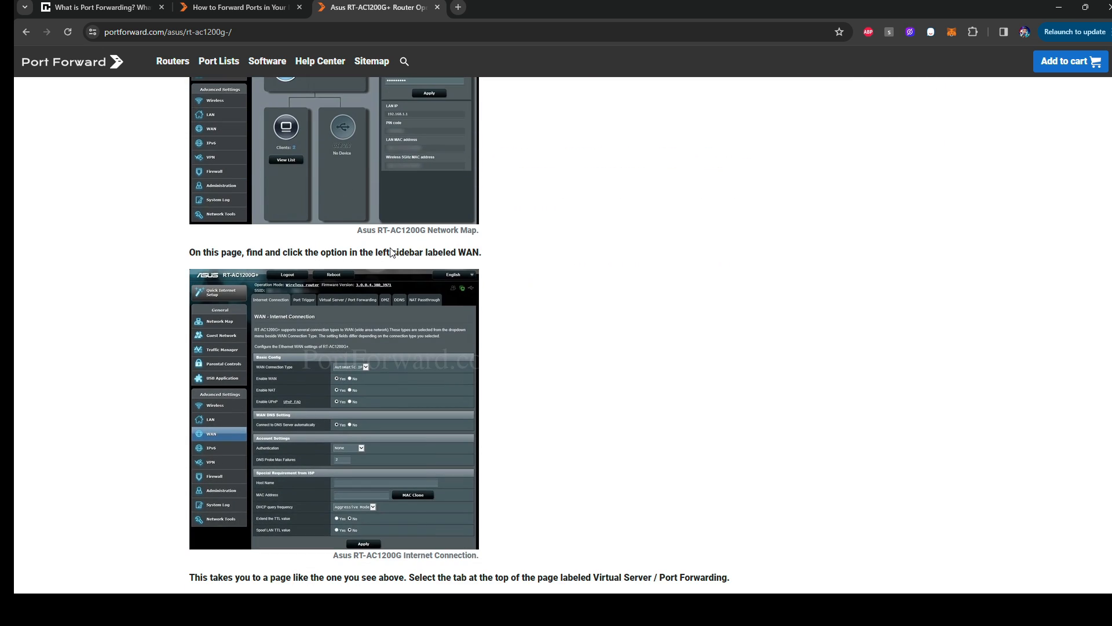
scroll(390, 251, "down", 3)
scroll(391, 248, "down", 3)
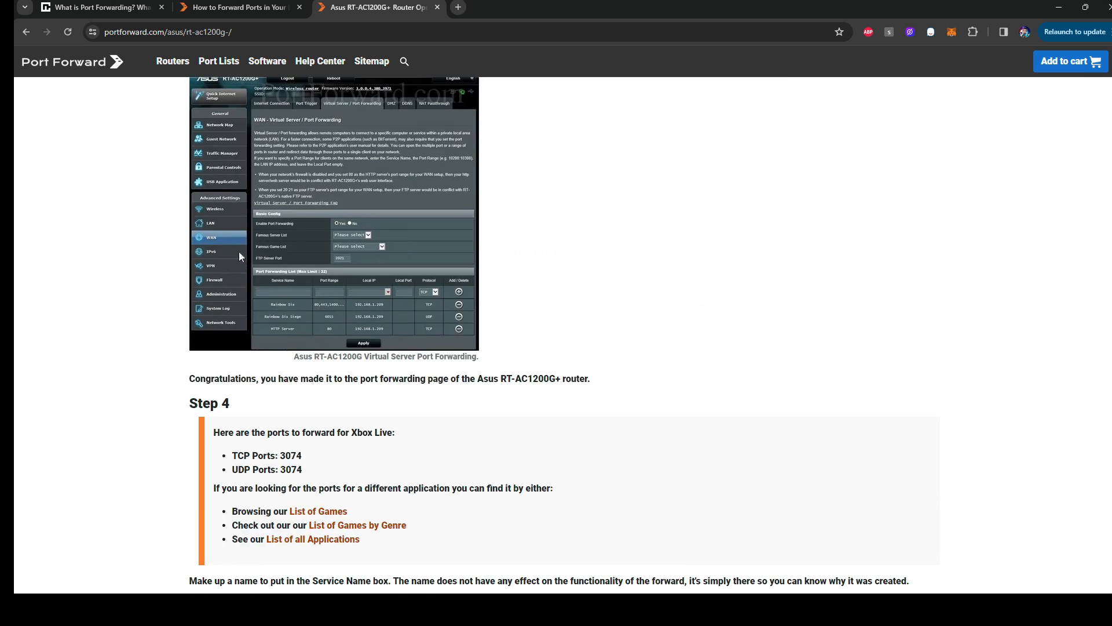
left_click(257, 3)
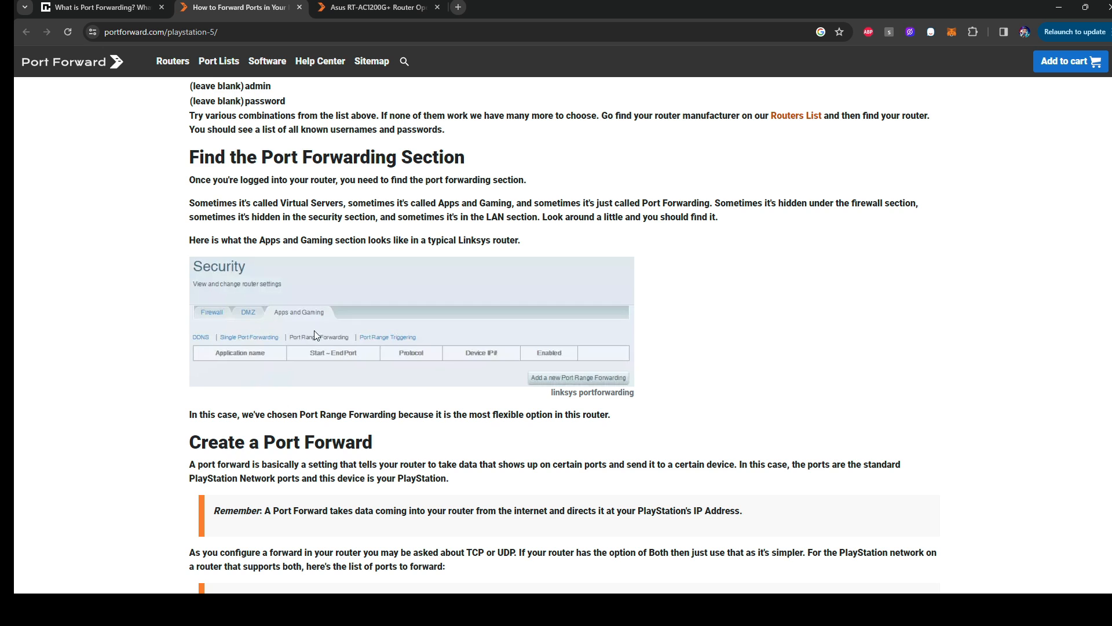
scroll(314, 334, "down", 1)
scroll(411, 327, "down", 1)
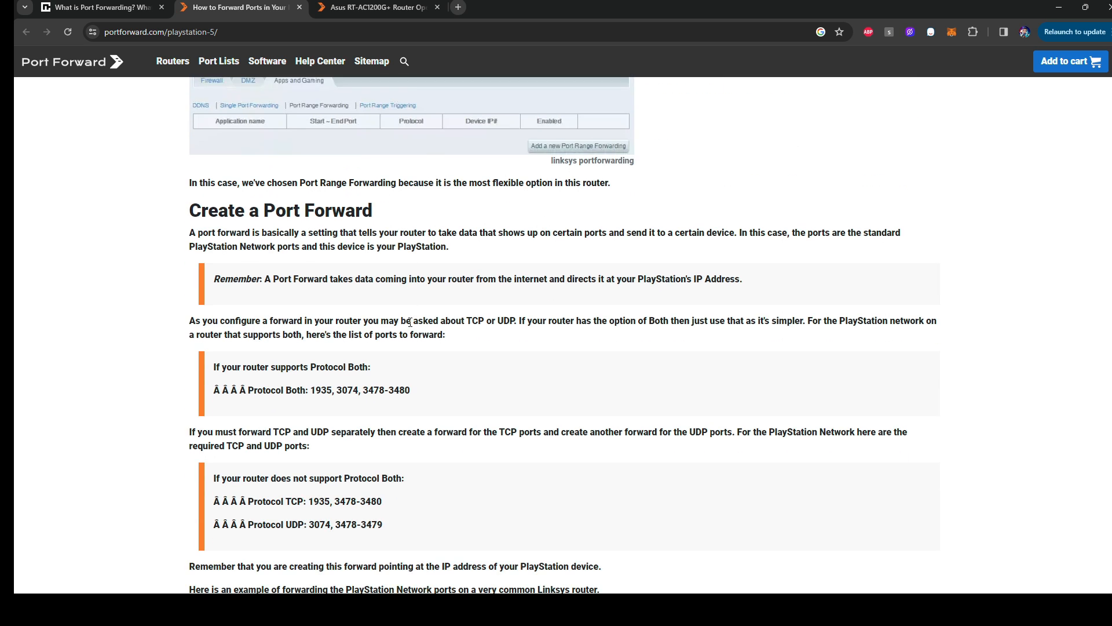
scroll(411, 322, "down", 1)
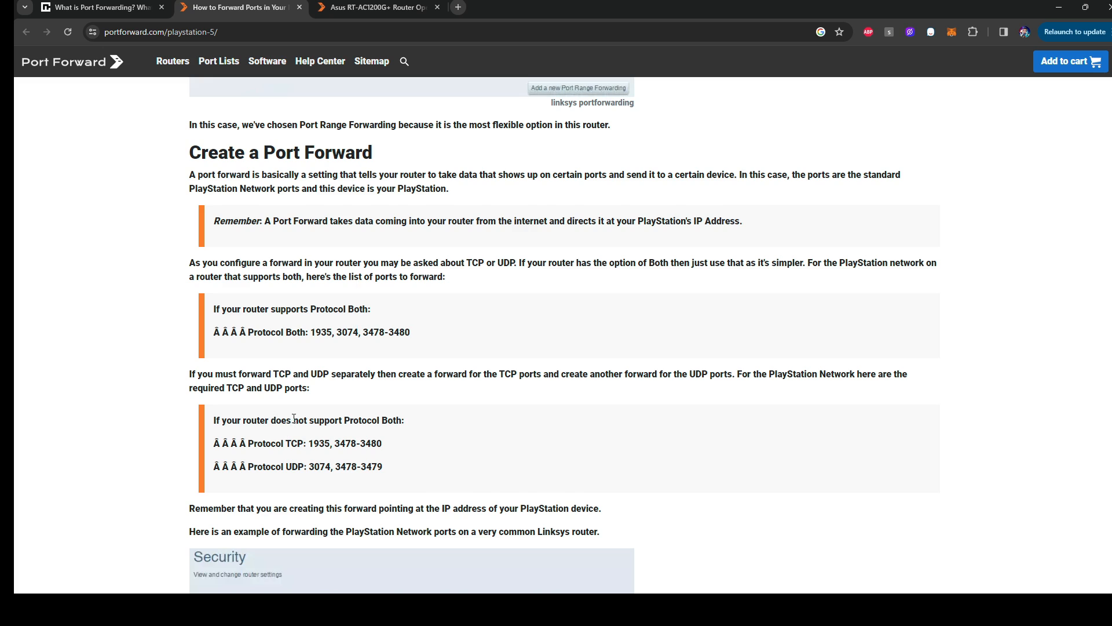
scroll(294, 420, "down", 1)
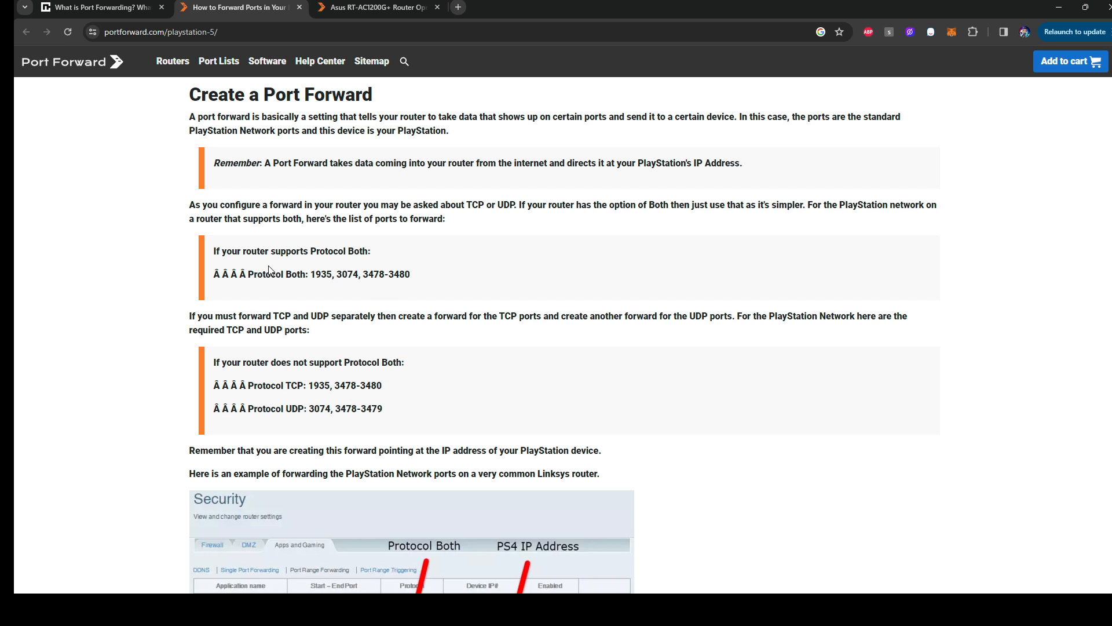
scroll(317, 256, "down", 2)
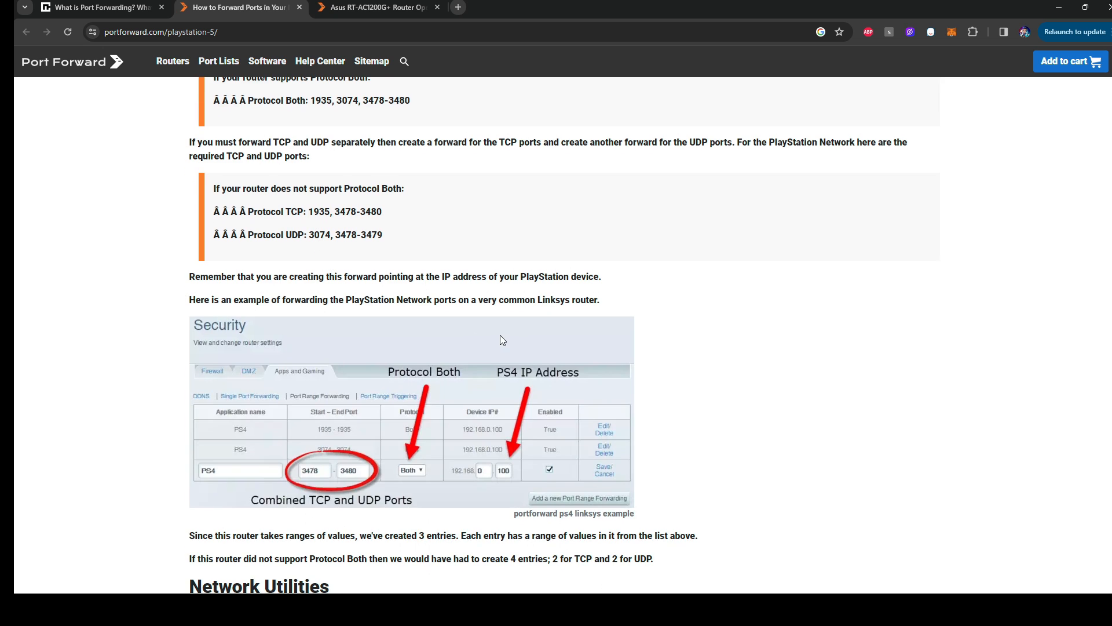
scroll(337, 327, "down", 1)
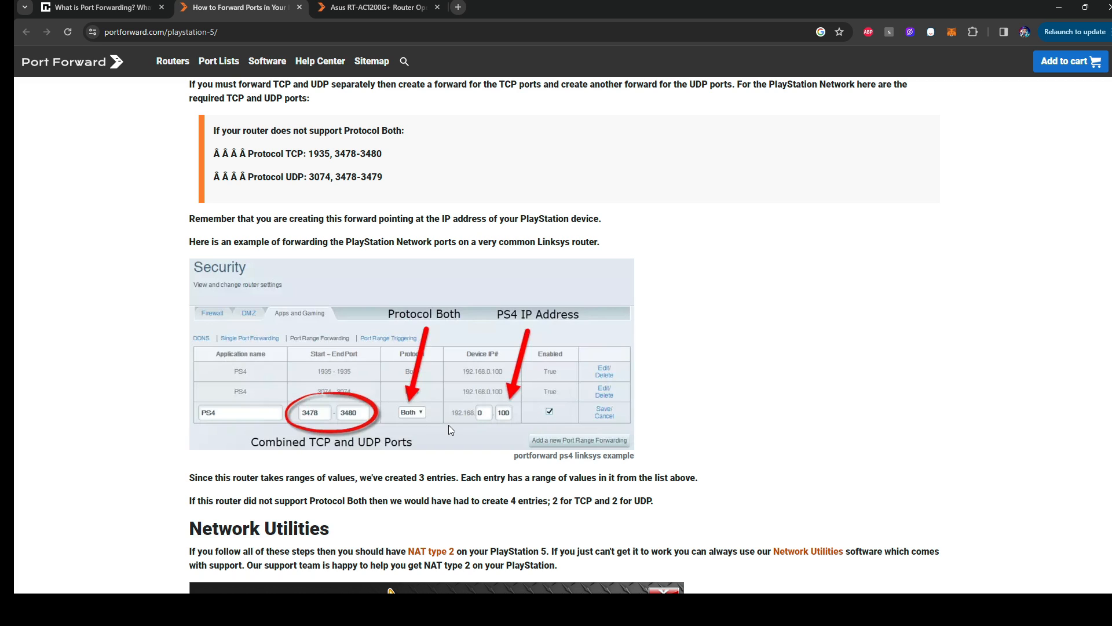
scroll(354, 415, "up", 1)
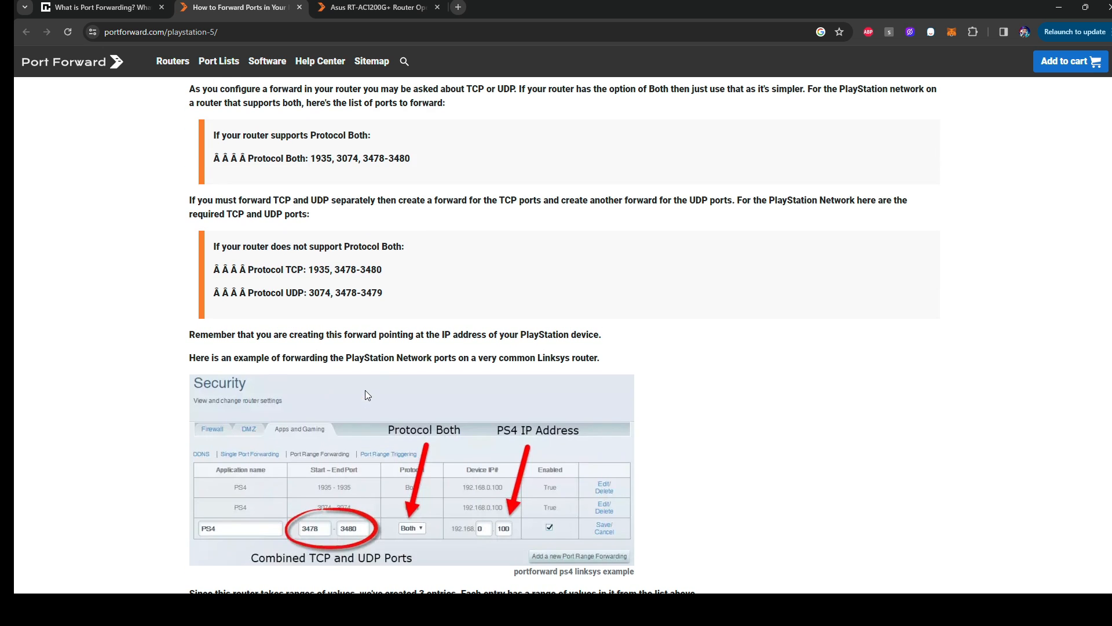
scroll(336, 445, "down", 1)
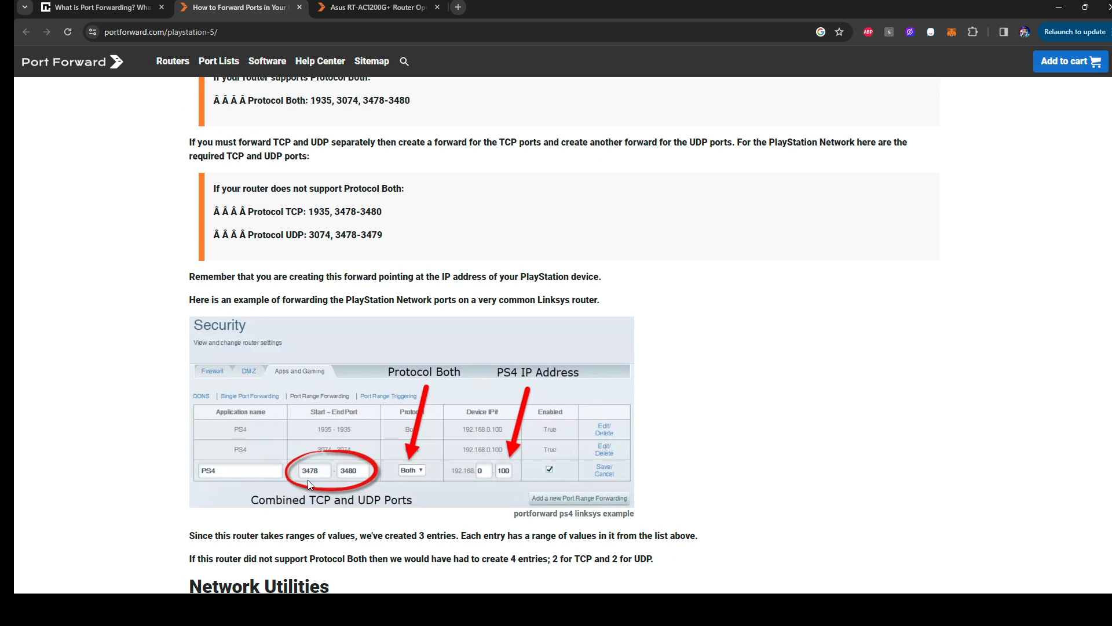
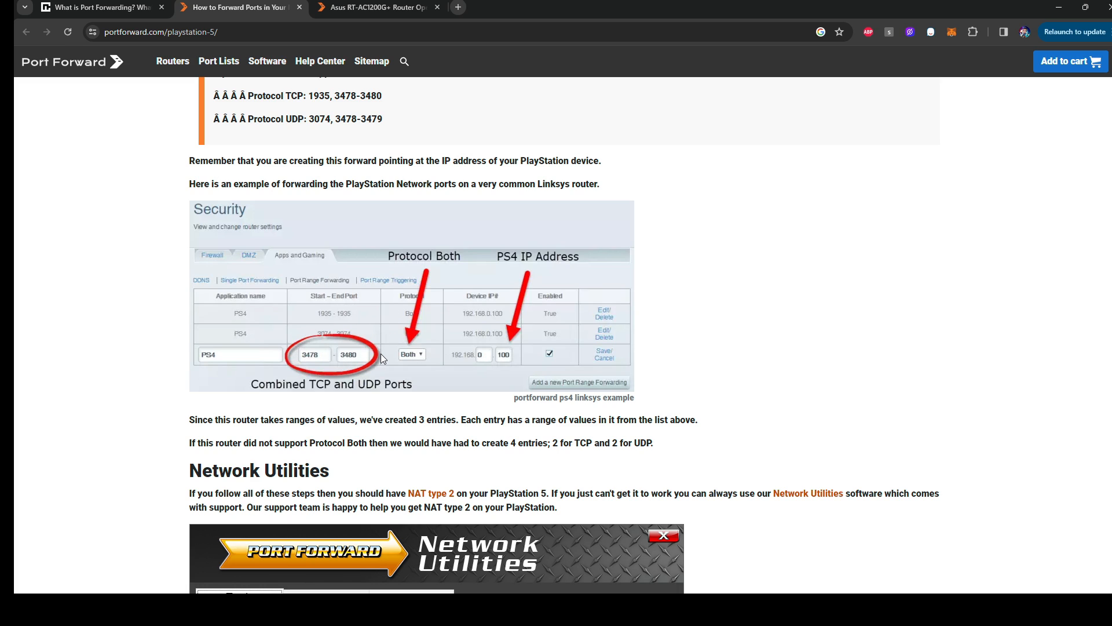
scroll(377, 353, "up", 1)
scroll(378, 353, "up", 1)
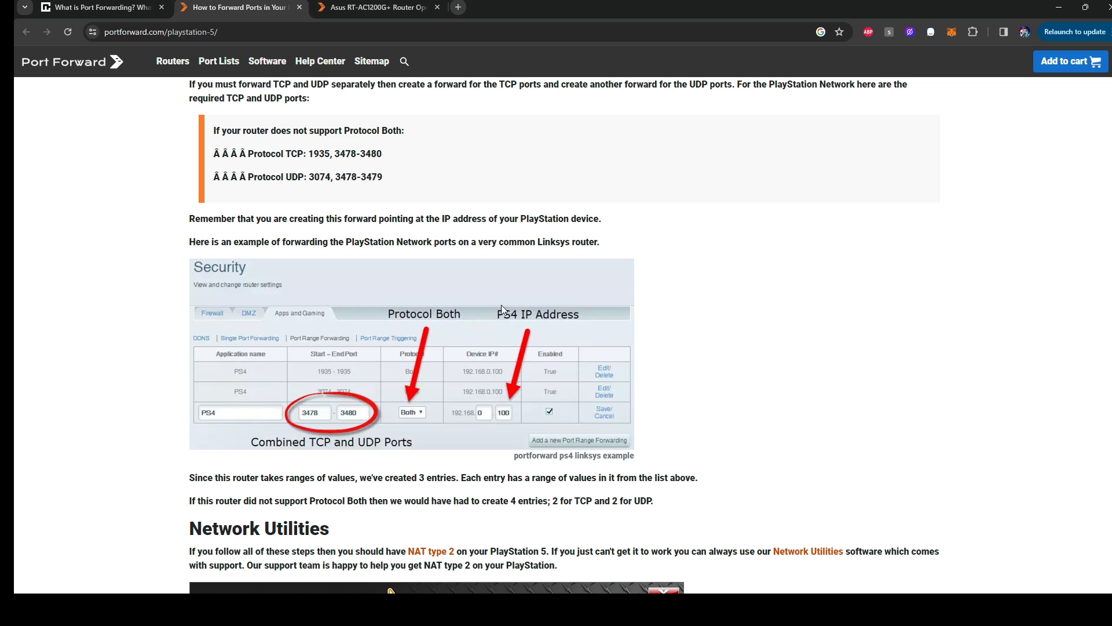
scroll(382, 357, "down", 2)
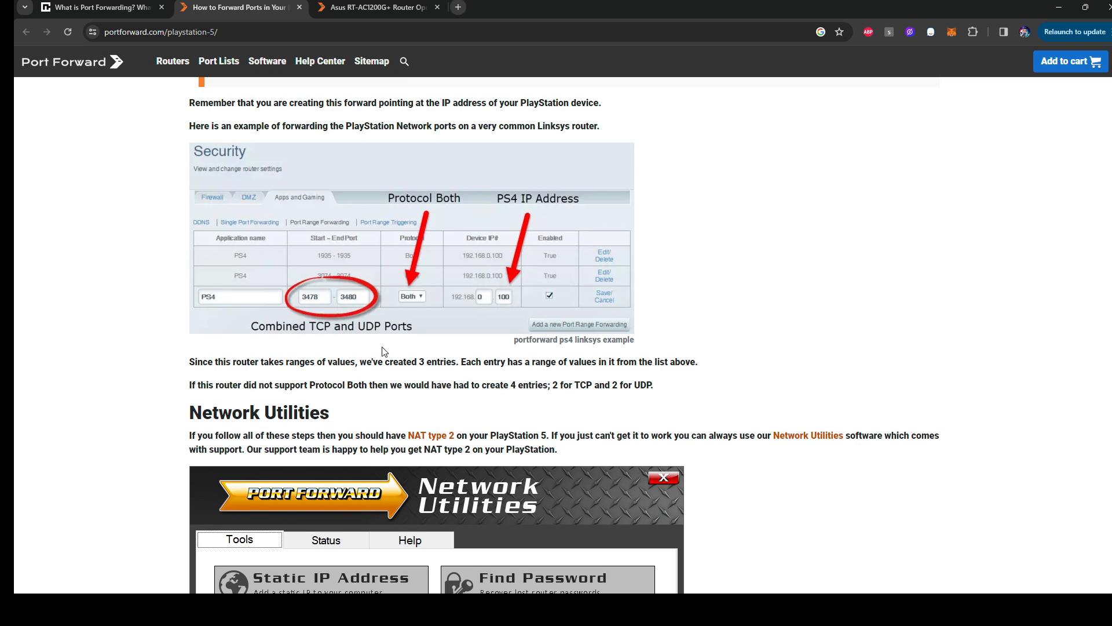
scroll(382, 357, "down", 2)
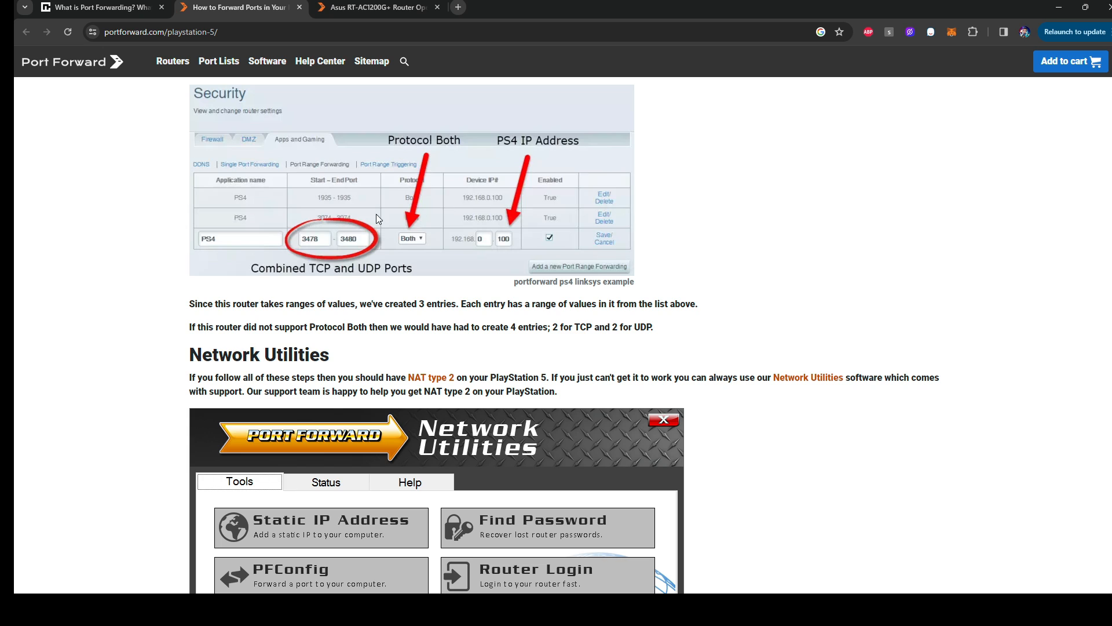
scroll(361, 219, "up", 2)
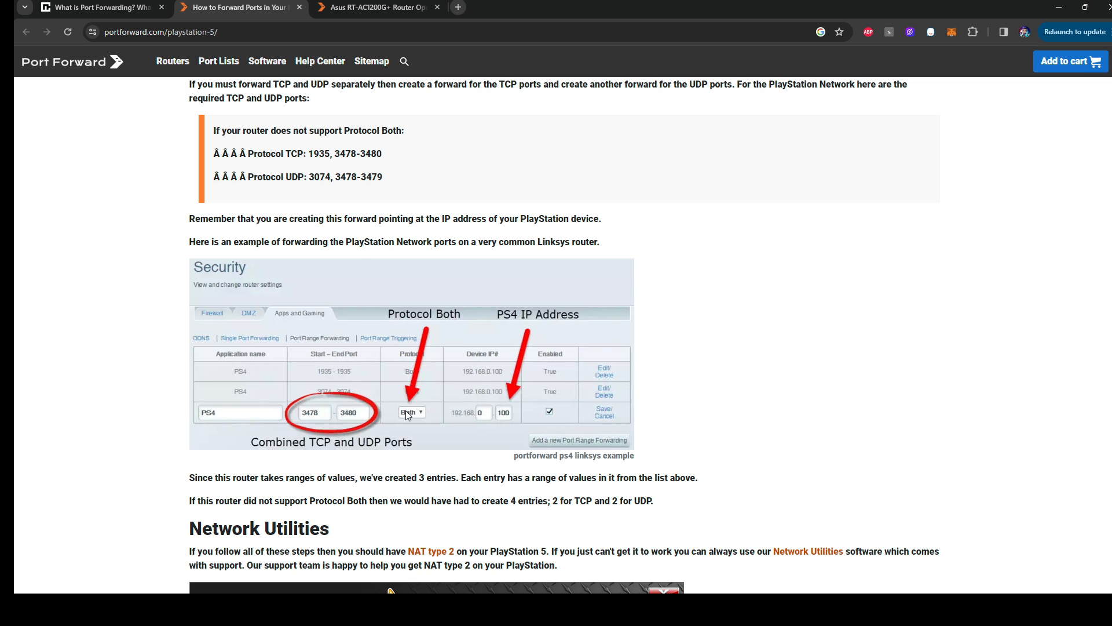
scroll(384, 391, "down", 2)
scroll(426, 366, "down", 2)
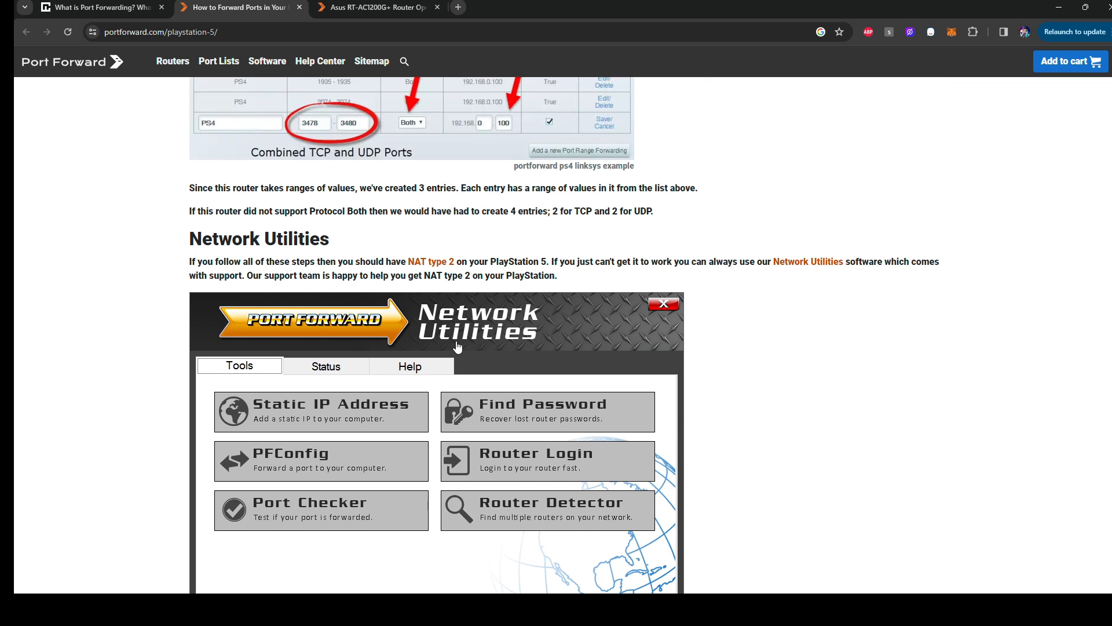
scroll(470, 341, "down", 1)
scroll(476, 340, "down", 1)
scroll(722, 339, "down", 1)
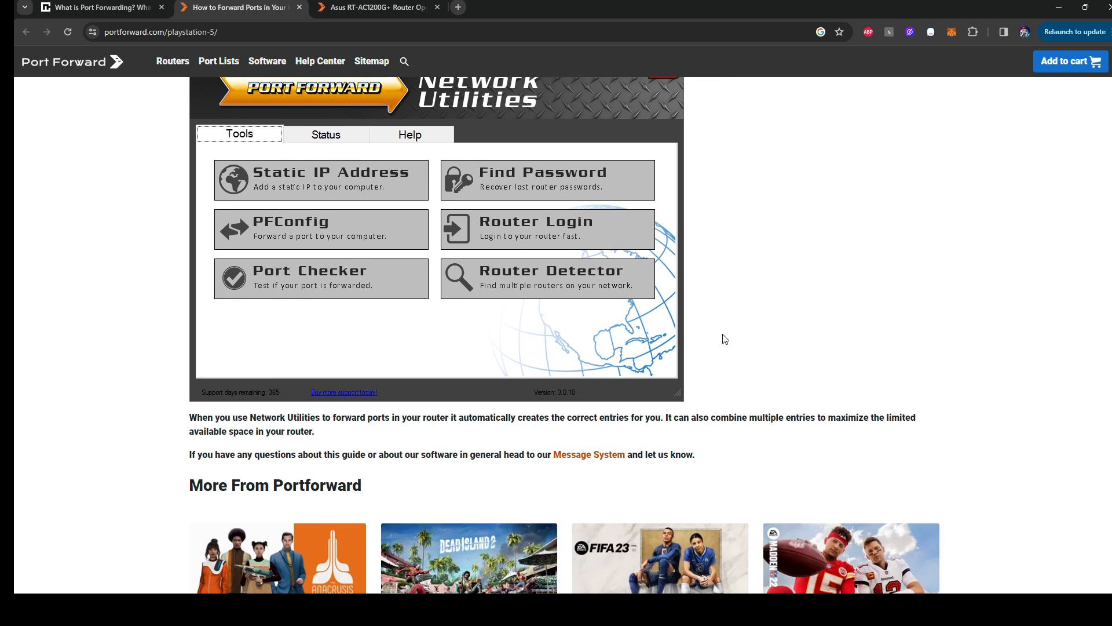
scroll(732, 343, "up", 2)
scroll(735, 353, "up", 1)
scroll(740, 368, "up", 1)
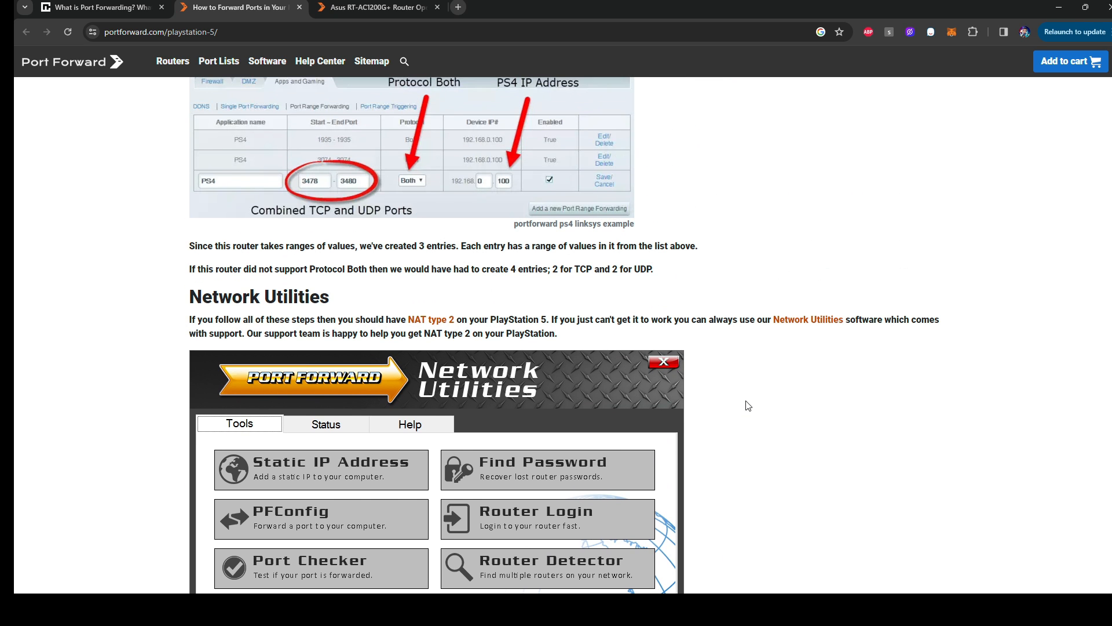
scroll(687, 358, "down", 1)
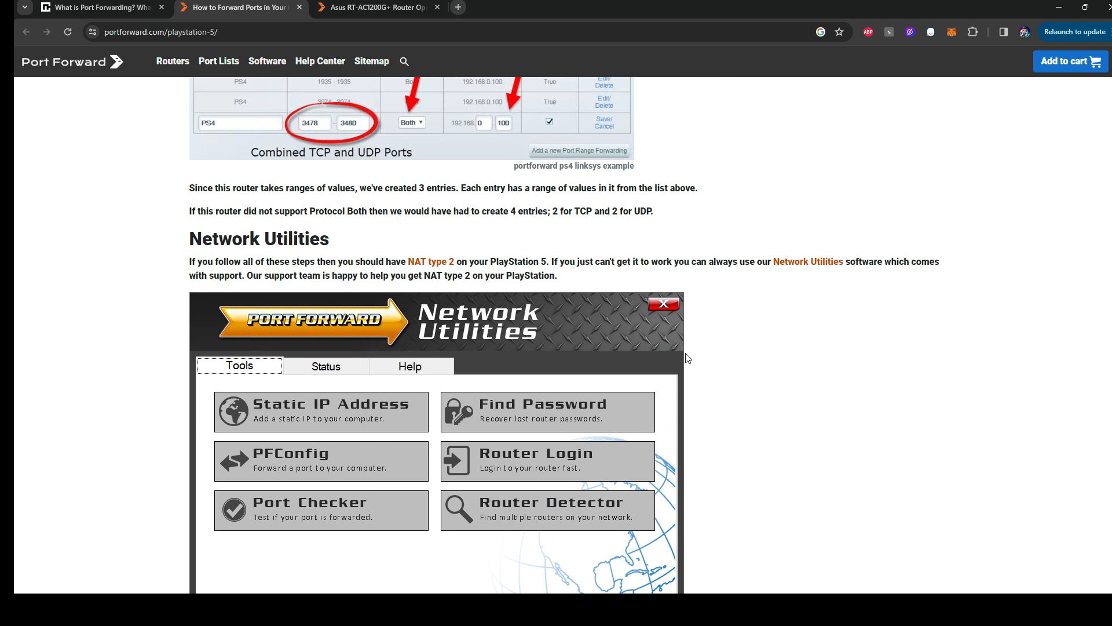
scroll(687, 358, "up", 1)
scroll(435, 326, "up", 3)
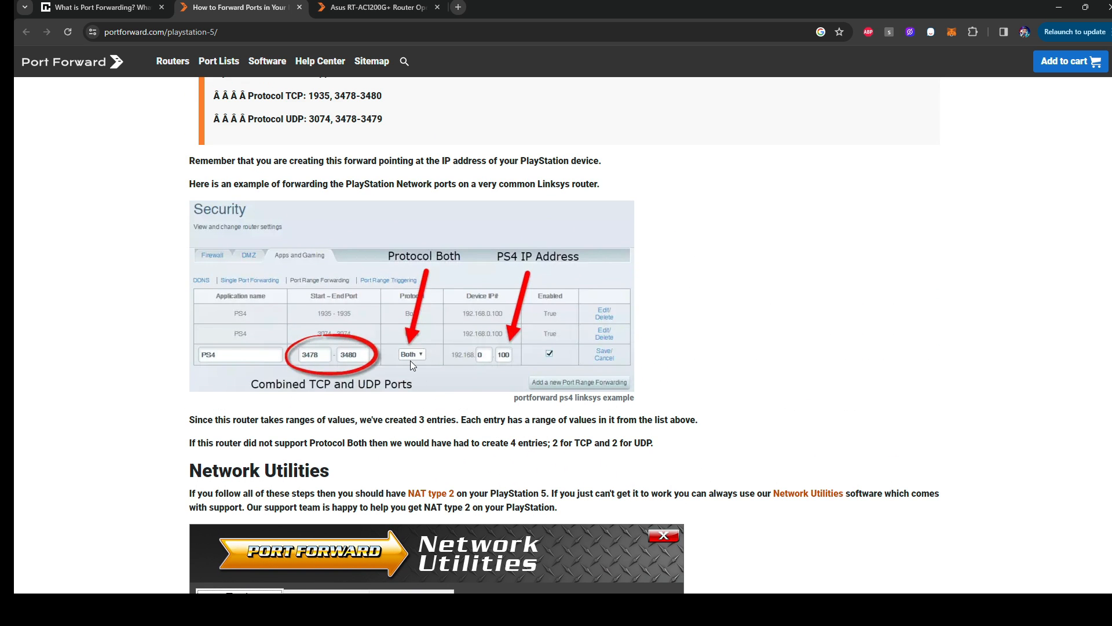
scroll(408, 337, "up", 3)
scroll(407, 336, "up", 3)
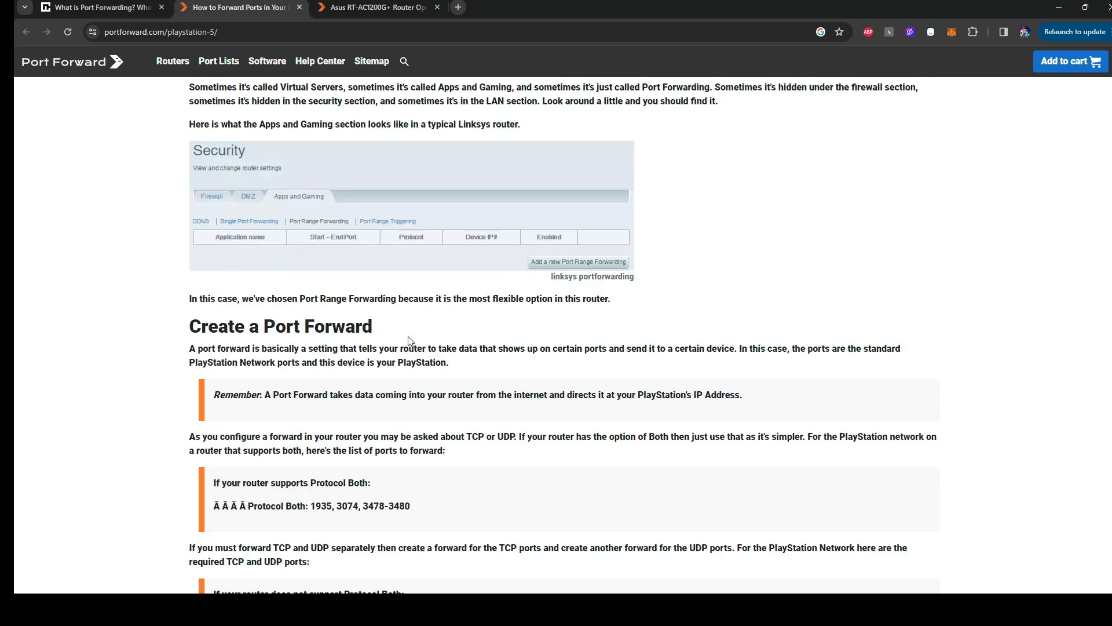
scroll(407, 337, "down", 5)
scroll(408, 337, "down", 2)
scroll(407, 336, "down", 1)
scroll(408, 337, "down", 1)
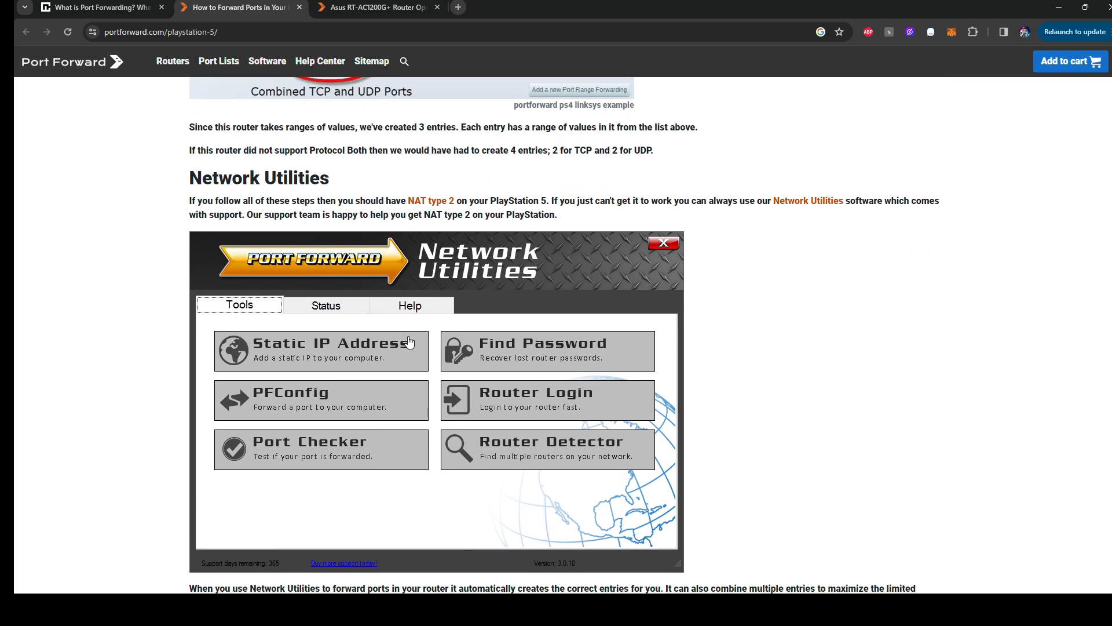
scroll(412, 396, "up", 2)
scroll(413, 396, "up", 1)
scroll(411, 425, "up", 2)
scroll(411, 424, "down", 4)
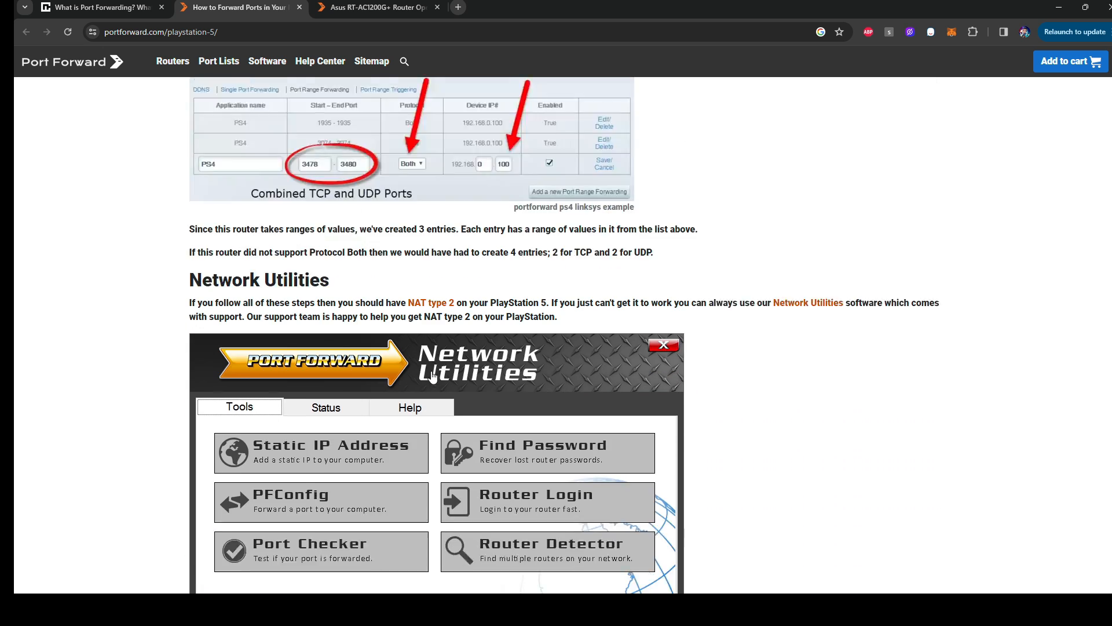
scroll(486, 397, "down", 2)
scroll(716, 415, "up", 2)
scroll(730, 410, "up", 1)
scroll(739, 409, "up", 2)
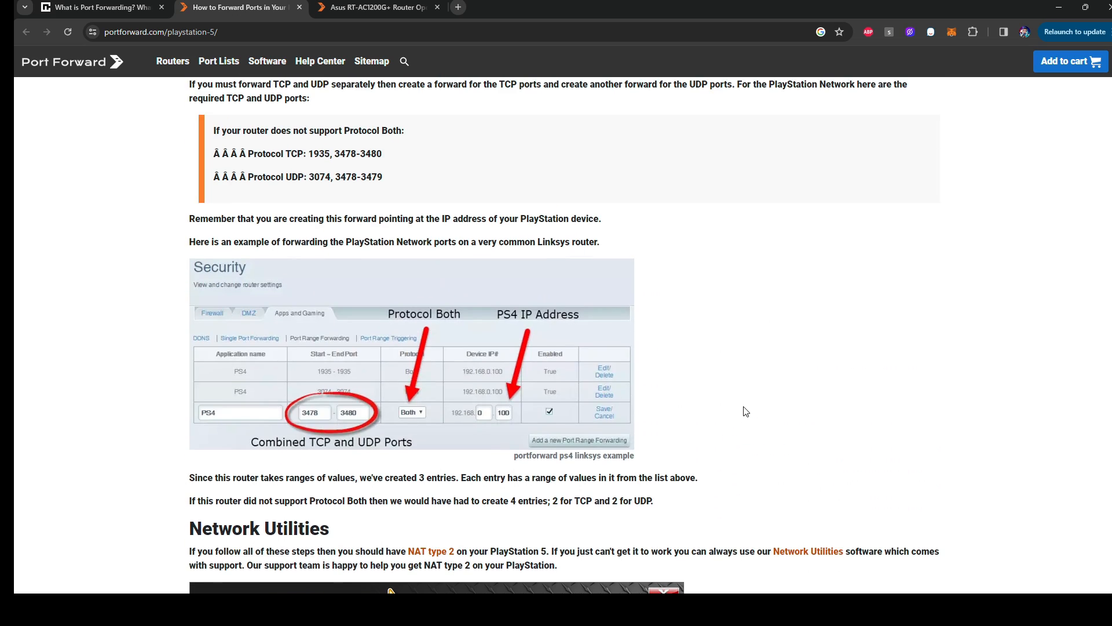
scroll(744, 411, "up", 2)
scroll(744, 411, "up", 2)
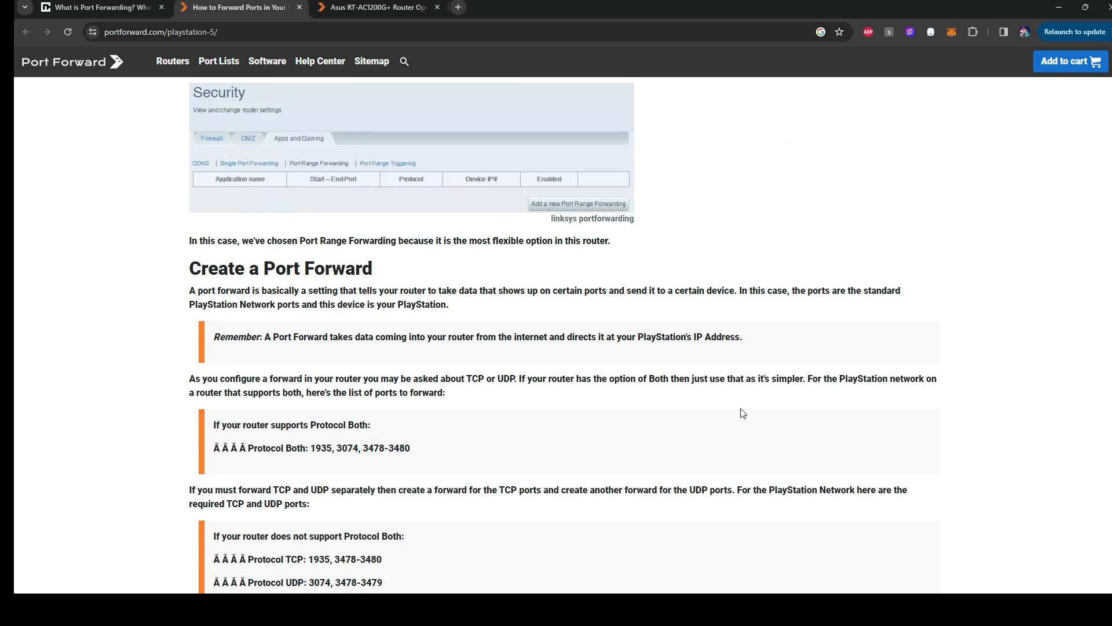
scroll(742, 413, "down", 1)
scroll(741, 412, "down", 2)
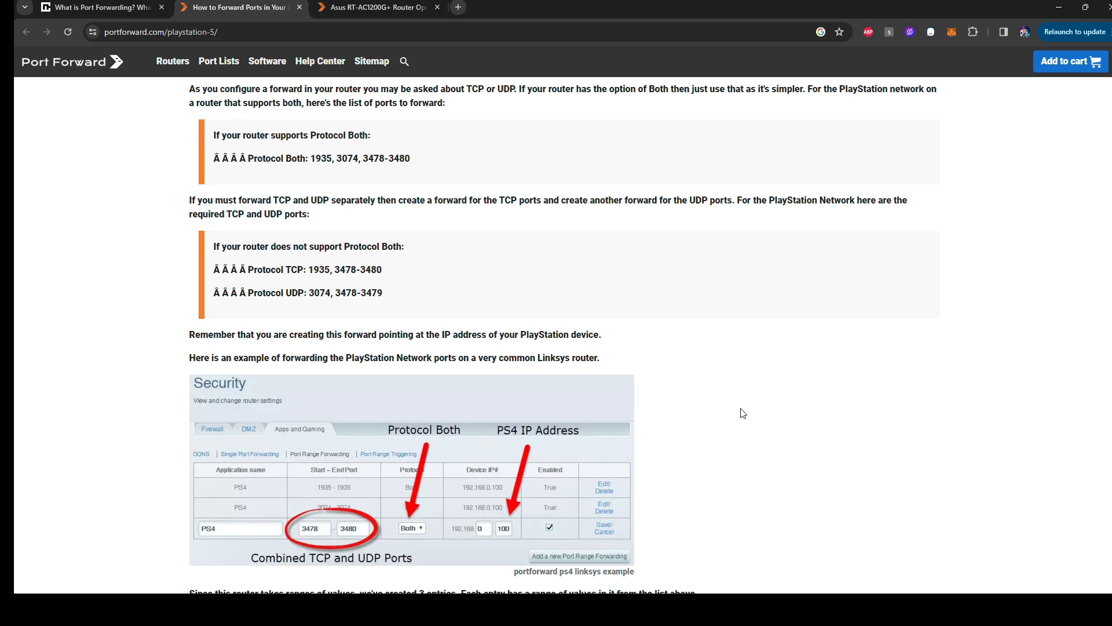
scroll(741, 412, "down", 1)
scroll(742, 413, "down", 1)
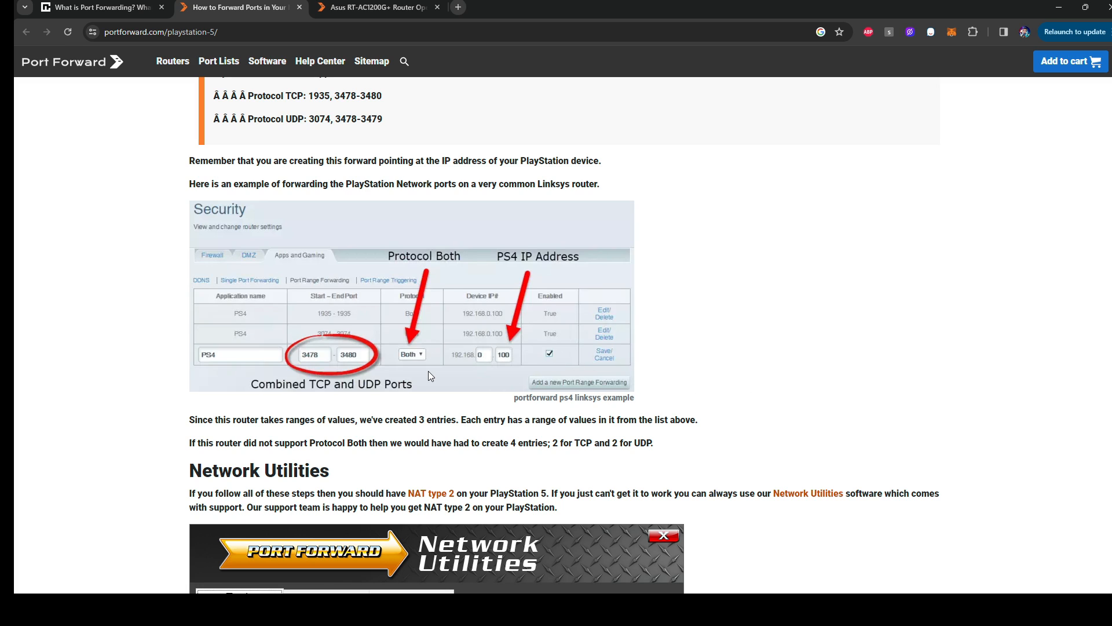
scroll(328, 369, "up", 2)
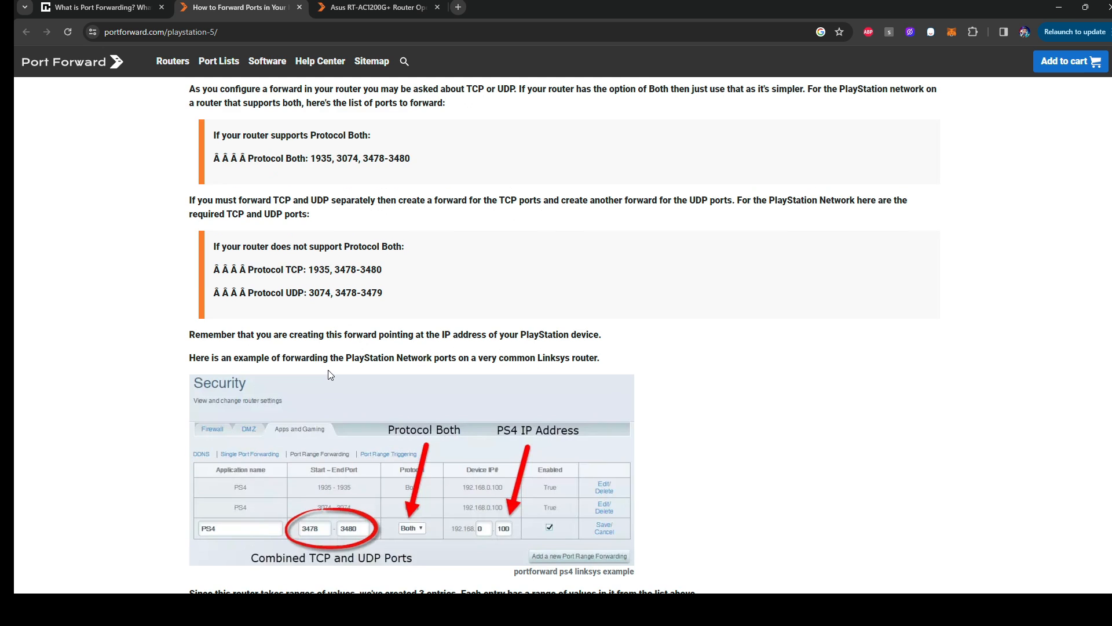
scroll(328, 369, "down", 2)
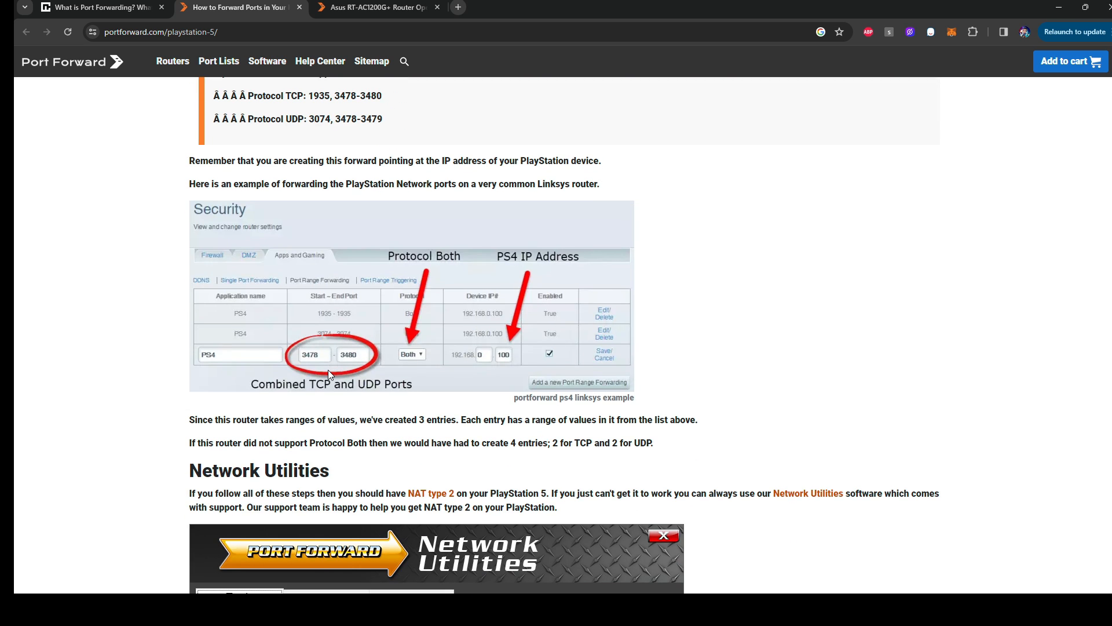
scroll(699, 456, "down", 1)
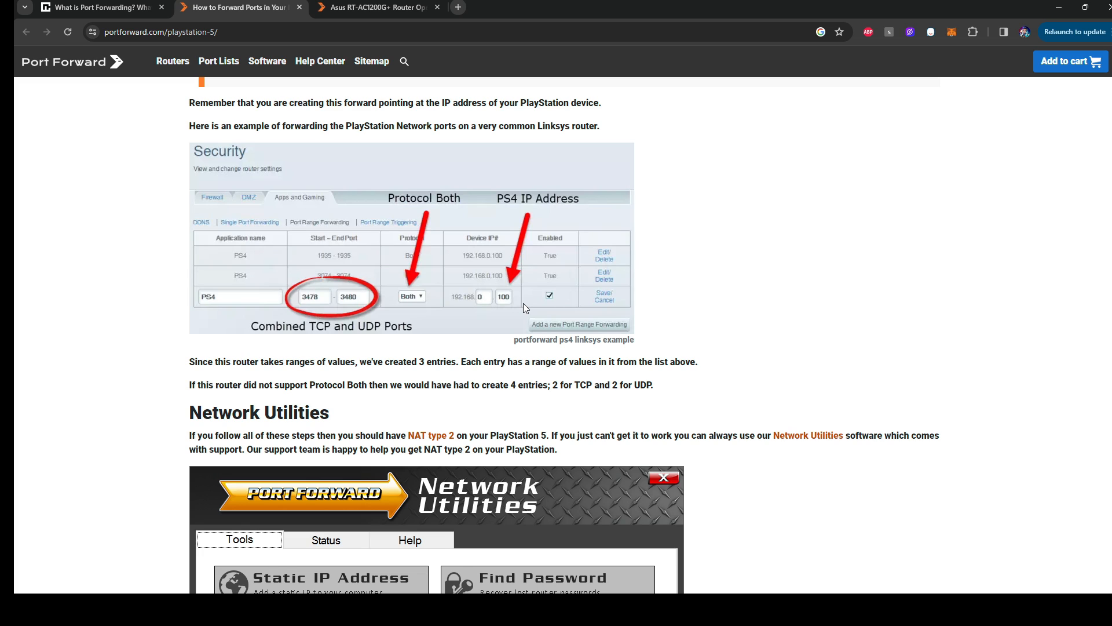
scroll(523, 303, "up", 1)
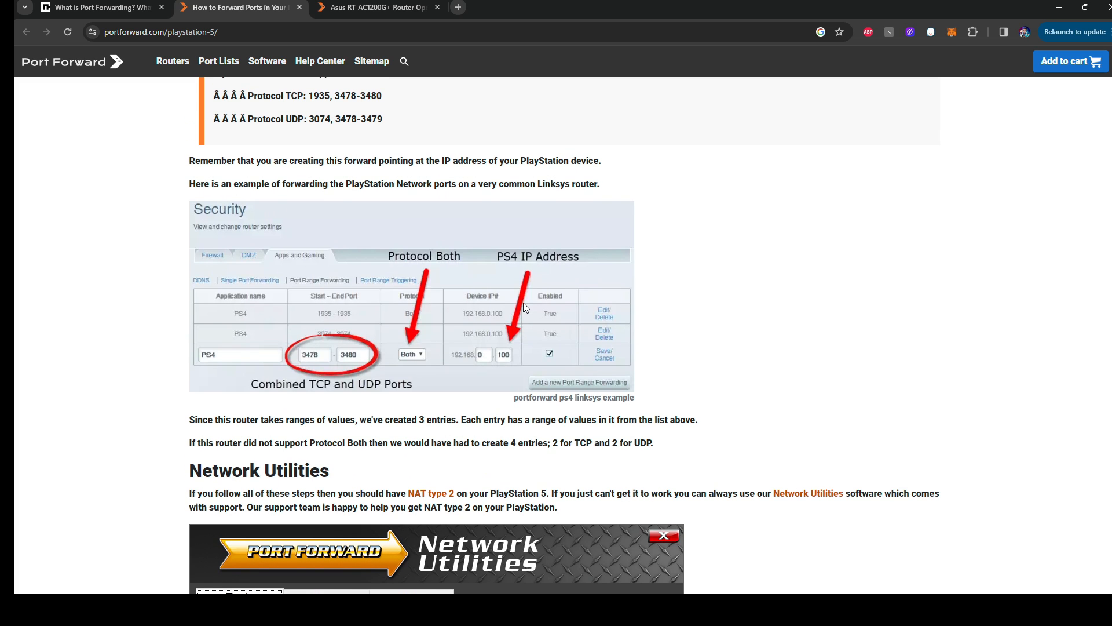
scroll(465, 262, "up", 3)
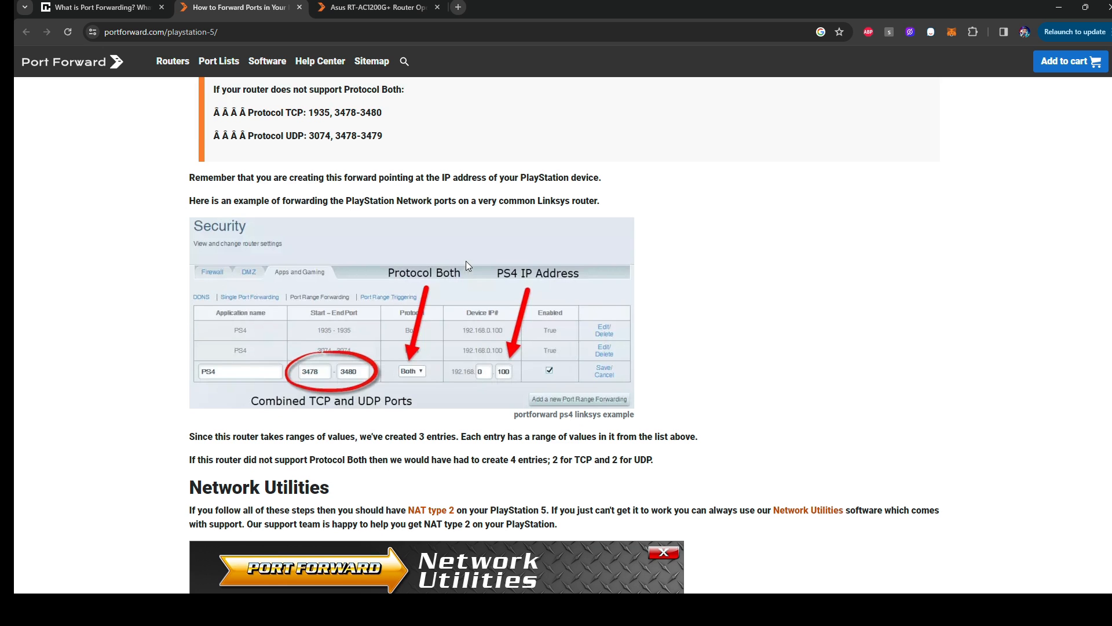
scroll(478, 267, "down", 3)
scroll(478, 267, "down", 1)
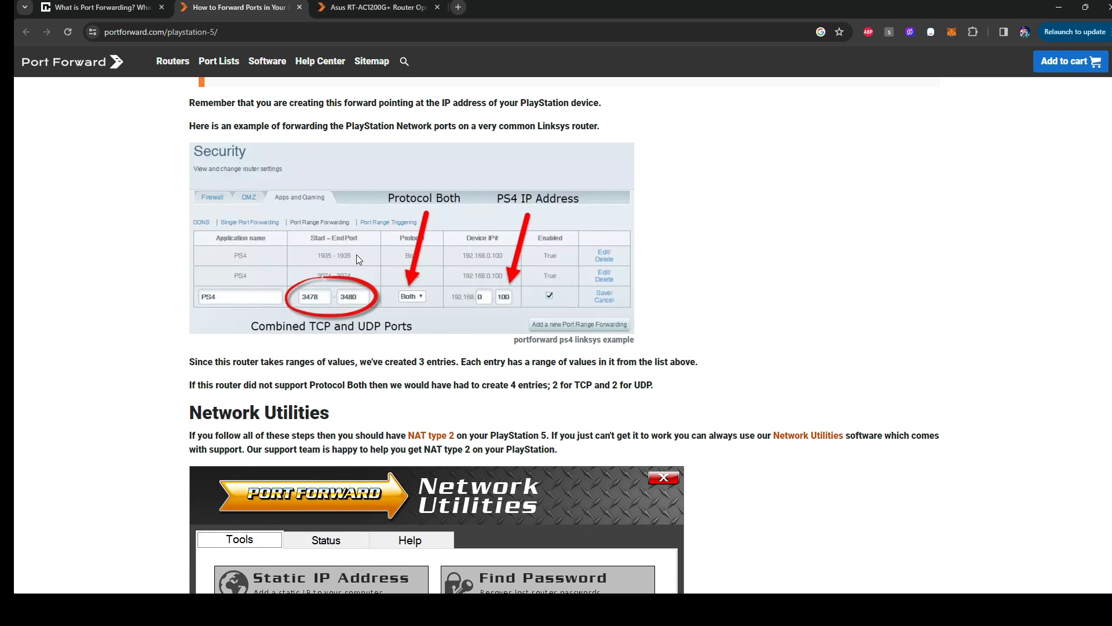
scroll(370, 248, "up", 3)
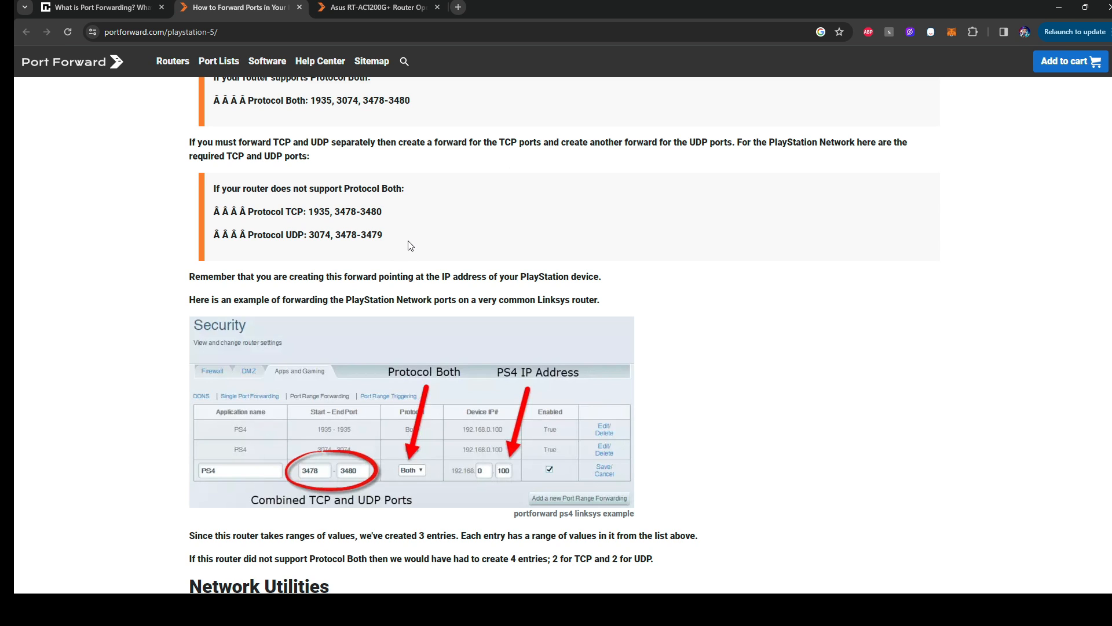
scroll(410, 246, "up", 4)
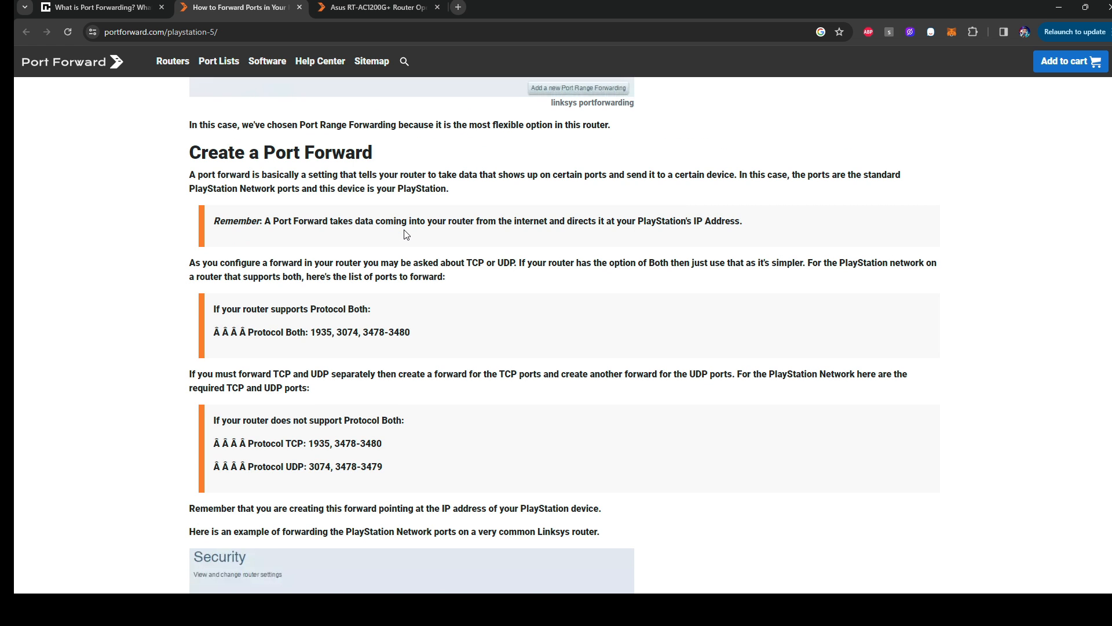
scroll(381, 245, "down", 2)
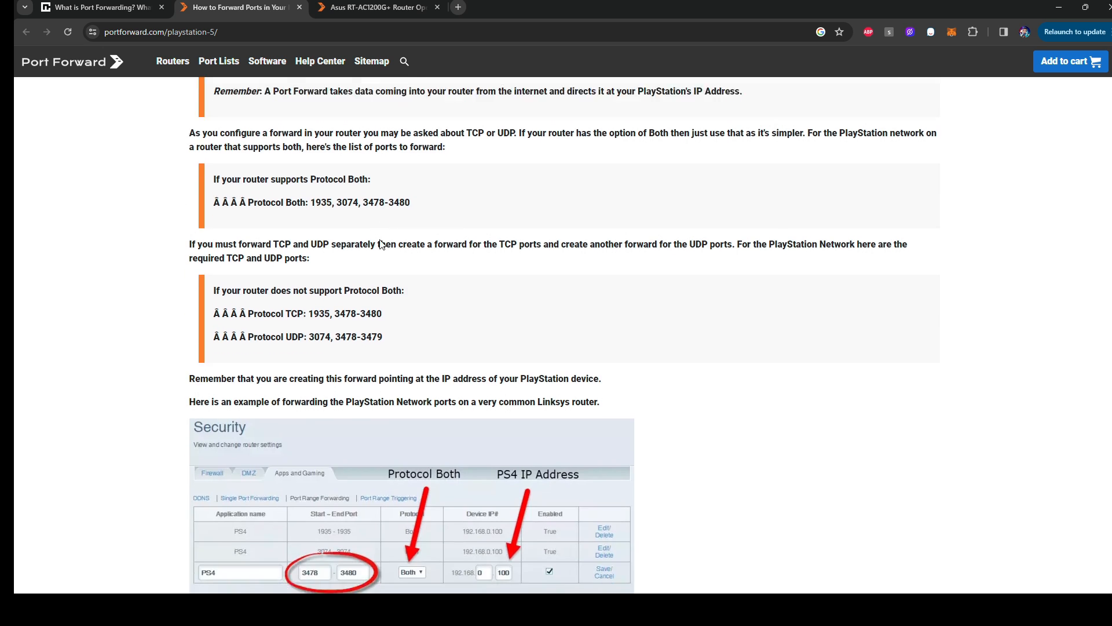
scroll(381, 245, "down", 2)
scroll(387, 235, "down", 1)
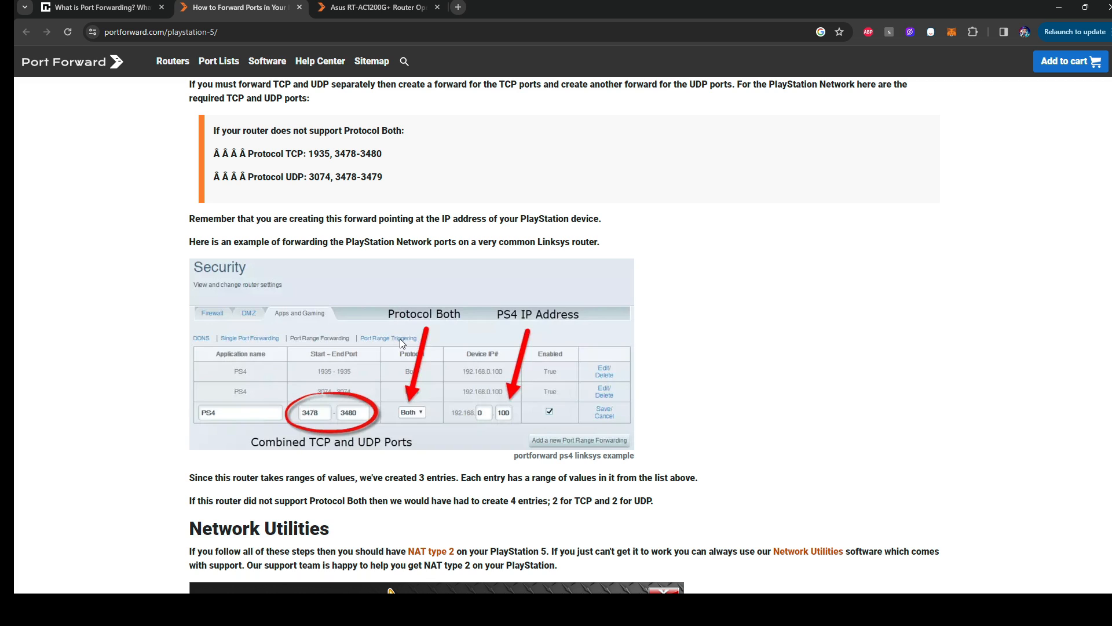
scroll(514, 368, "up", 1)
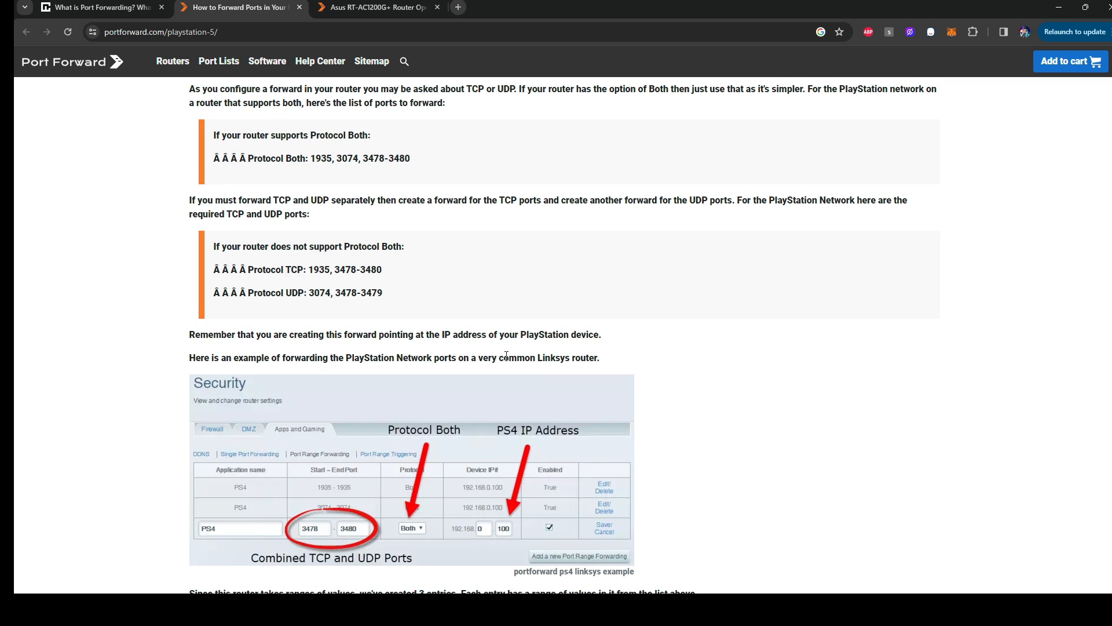
scroll(506, 355, "up", 1)
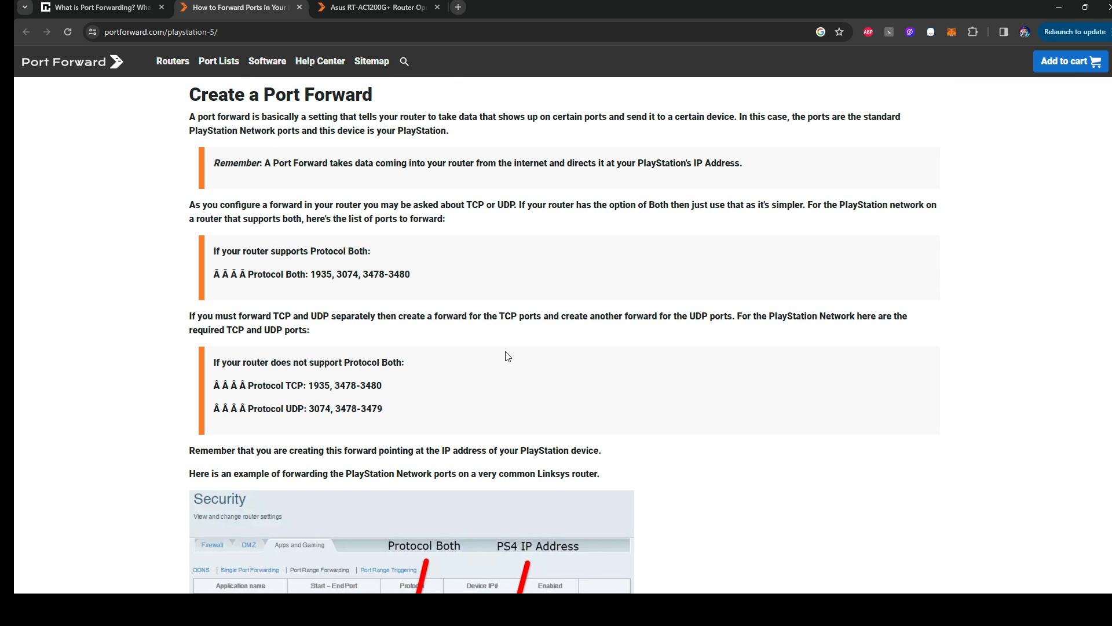
scroll(506, 355, "up", 1)
scroll(506, 356, "up", 2)
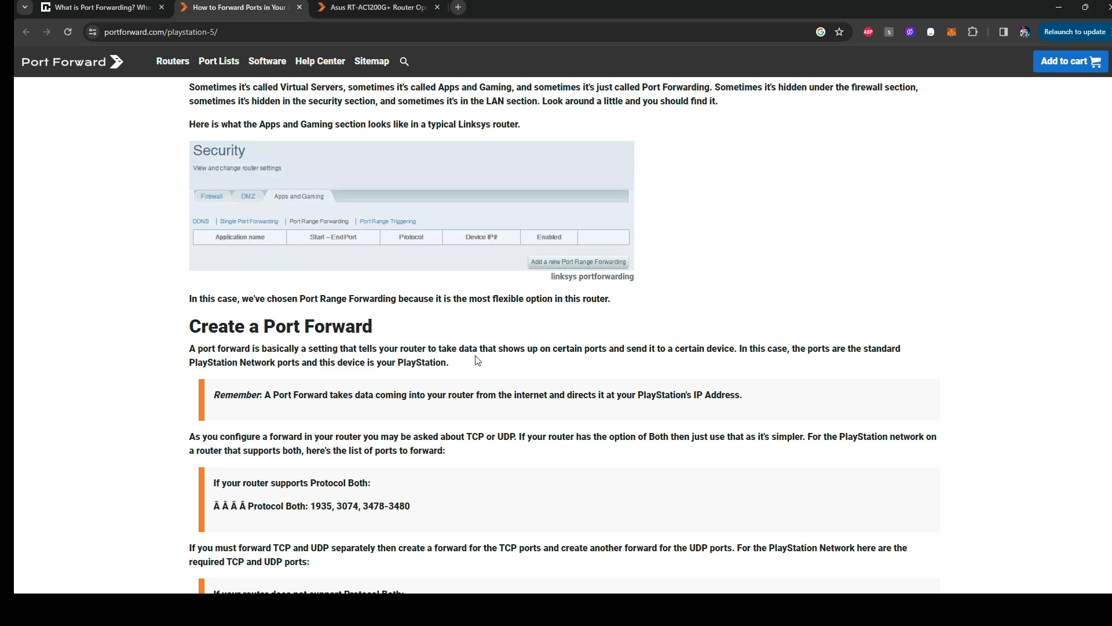
scroll(477, 361, "up", 3)
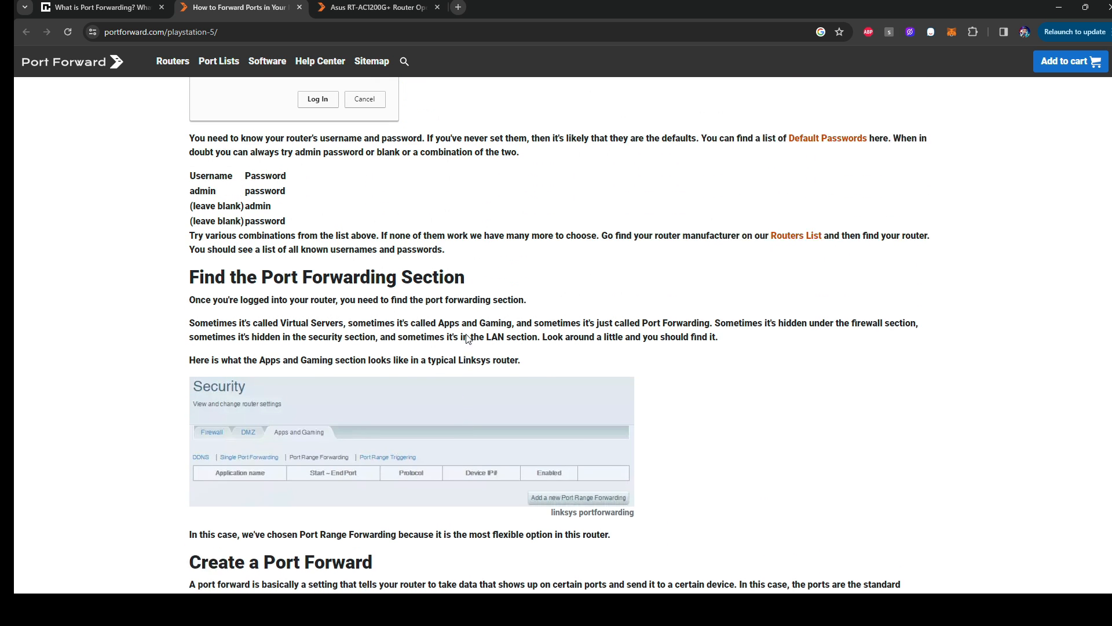
scroll(467, 338, "up", 3)
scroll(465, 338, "down", 3)
scroll(468, 348, "down", 1)
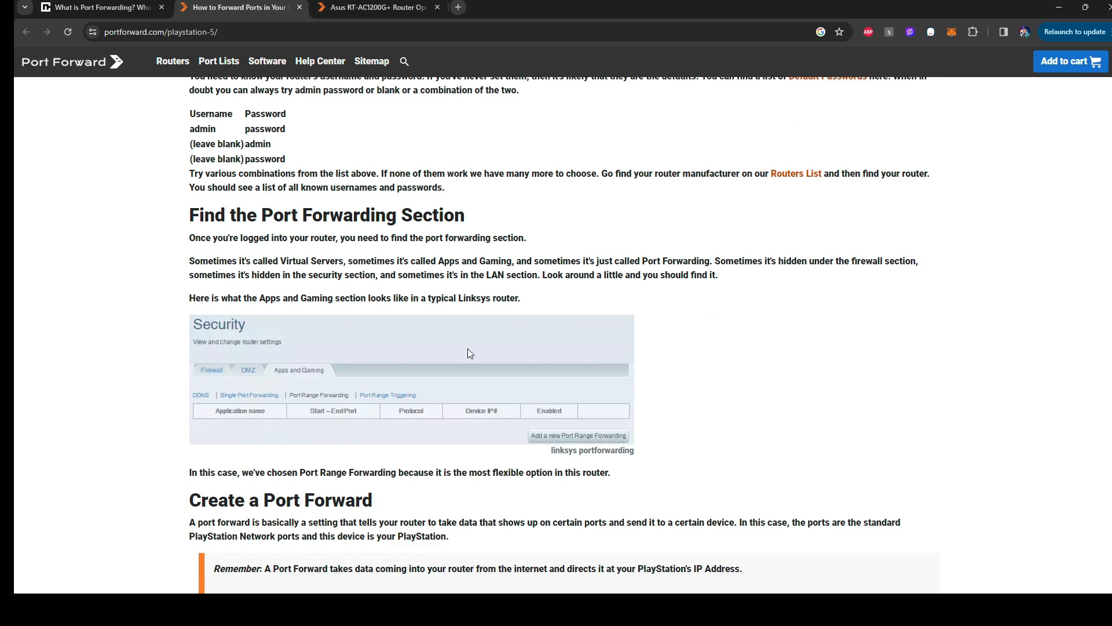
scroll(468, 352, "down", 1)
scroll(469, 352, "down", 2)
scroll(521, 360, "down", 2)
scroll(604, 372, "down", 3)
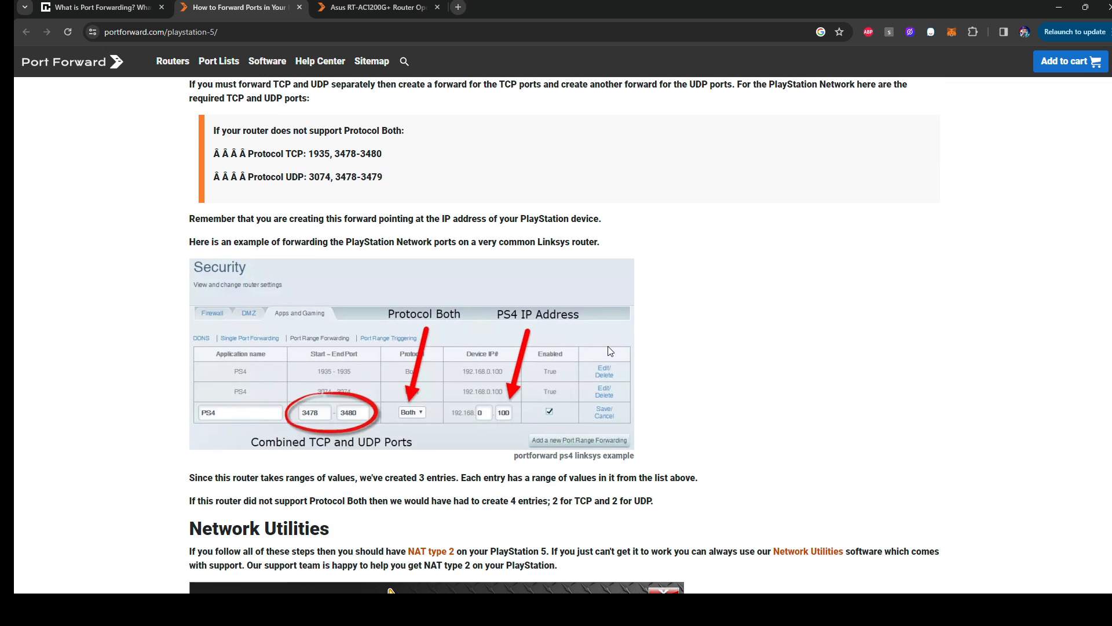
scroll(603, 373, "down", 2)
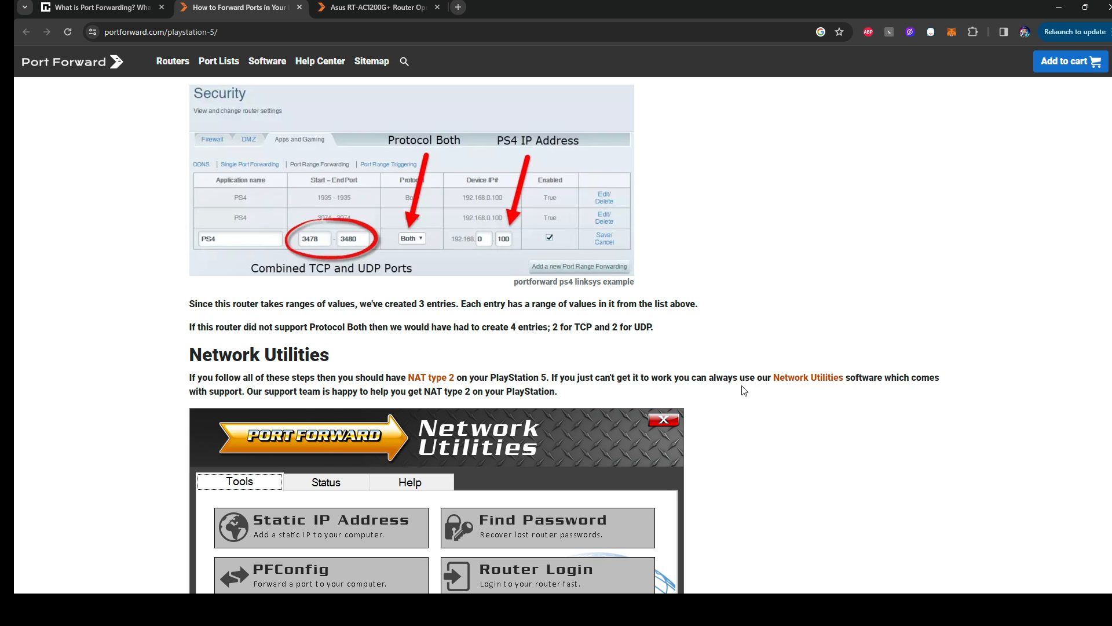
scroll(744, 391, "up", 1)
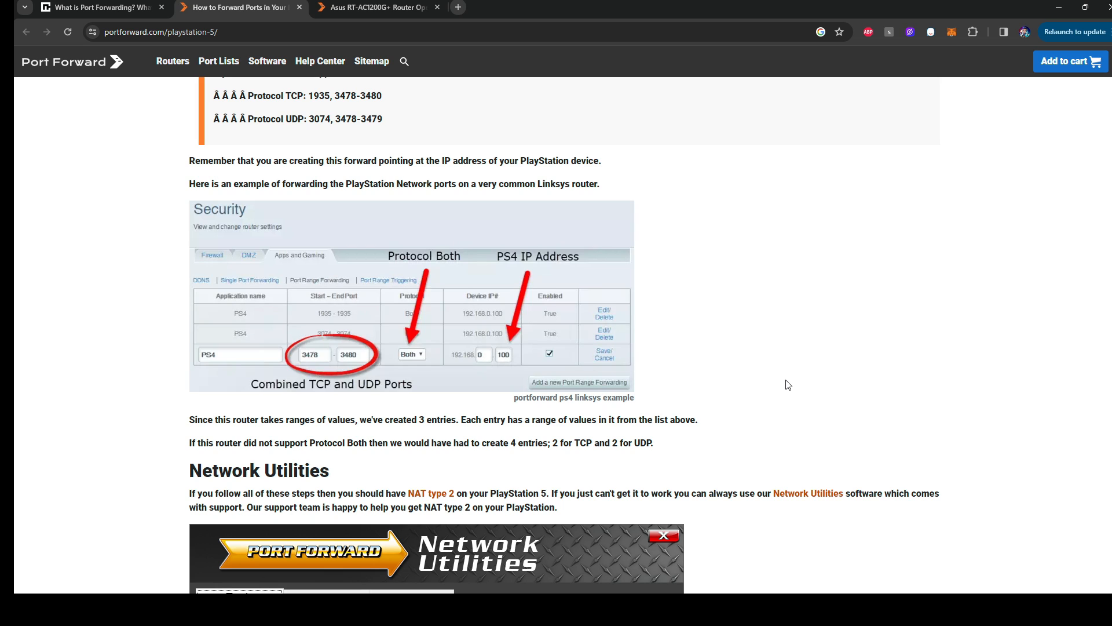
scroll(819, 435, "up", 1)
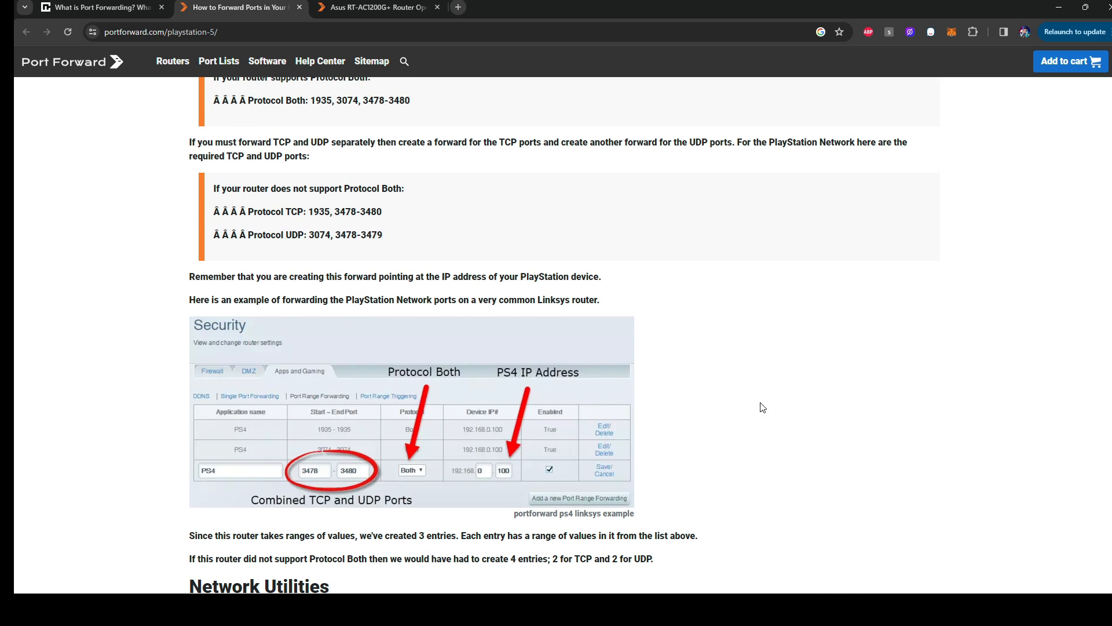